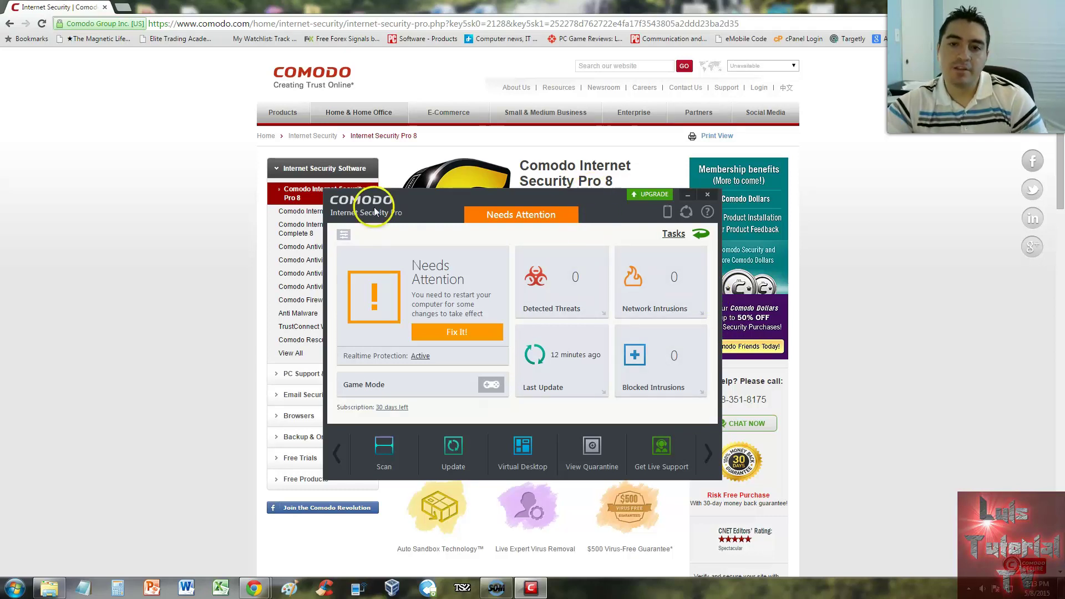
Step: Bring the Comodo product page forward in Chrome and circle its free-trial download offer
left_click_drag(589, 194, 591, 191)
left_click(882, 201)
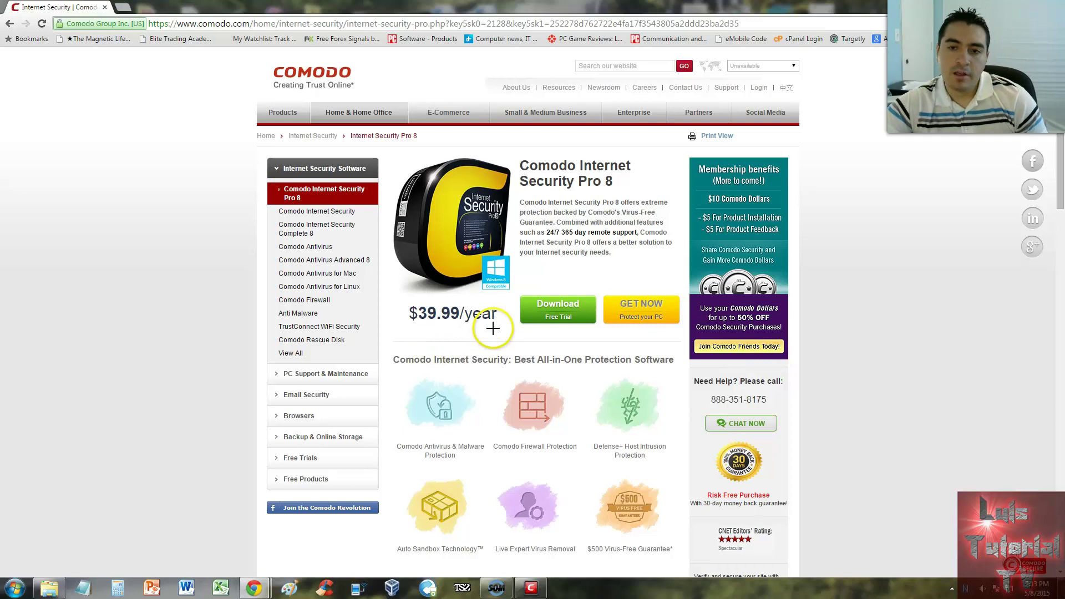
mouse_move(560, 280)
left_mouse_down()
mouse_move(532, 283)
mouse_move(524, 332)
mouse_move(574, 353)
mouse_move(598, 332)
mouse_move(593, 299)
mouse_move(551, 286)
mouse_move(571, 281)
left_mouse_up()
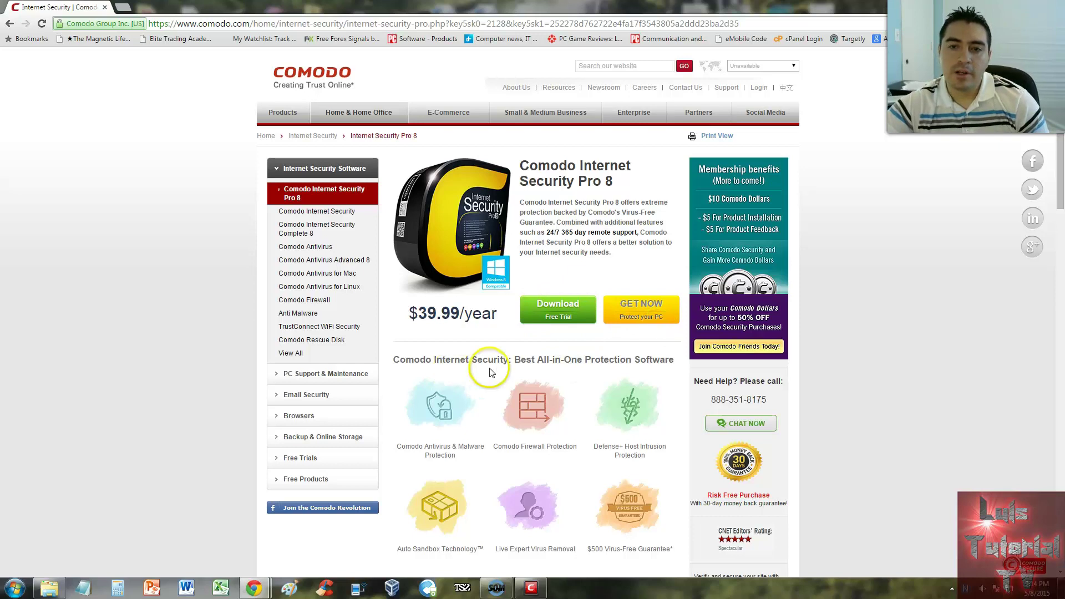
Step: Restore the Comodo dashboard from the taskbar over the product page
left_click(530, 587)
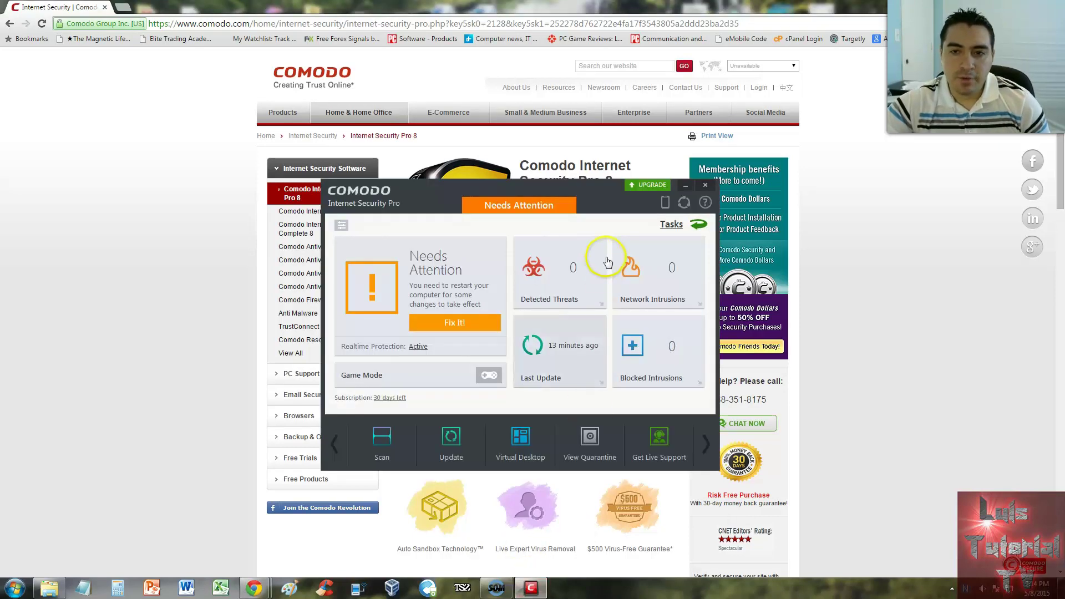
left_click_drag(600, 194, 594, 190)
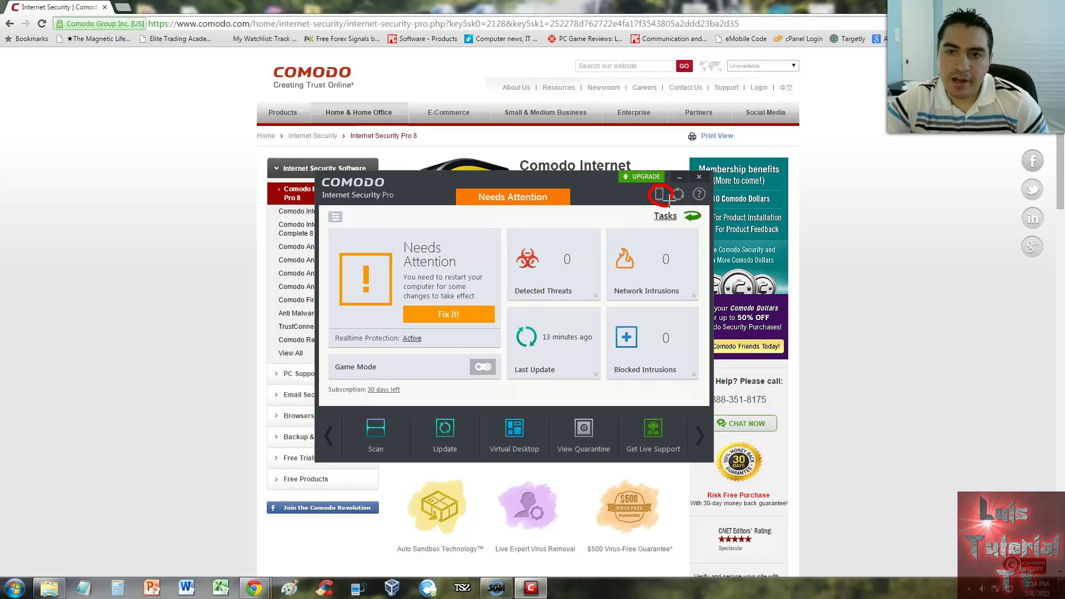
Step: Show the Mobile Edition panel, circle its Android QR code, then close it back to the dashboard
left_click(661, 195)
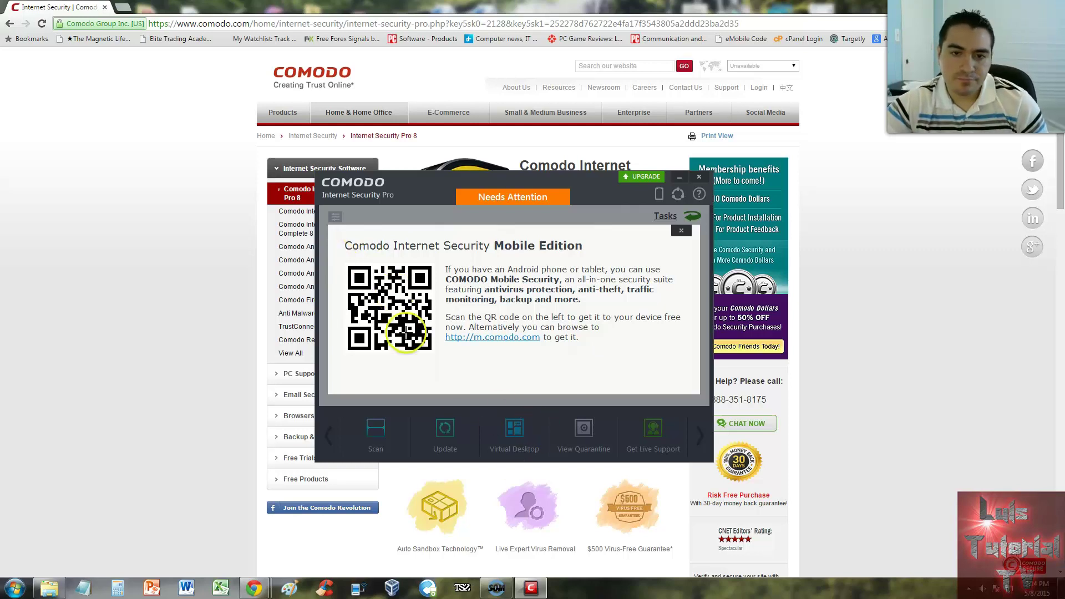
mouse_move(438, 306)
left_mouse_down()
mouse_move(413, 367)
mouse_move(439, 301)
left_mouse_up()
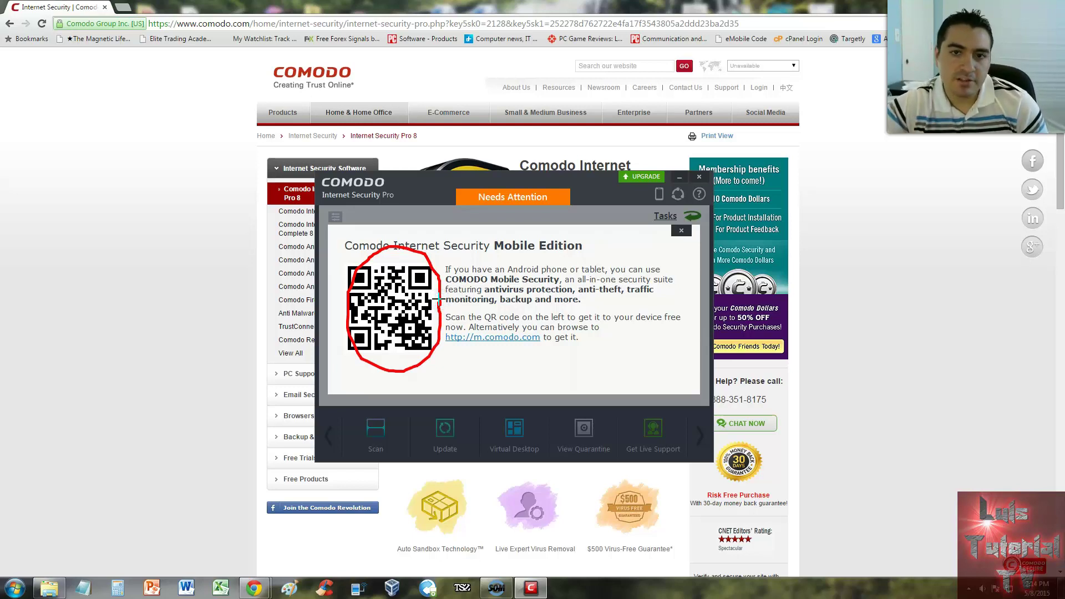
key("Escape")
left_click(681, 230)
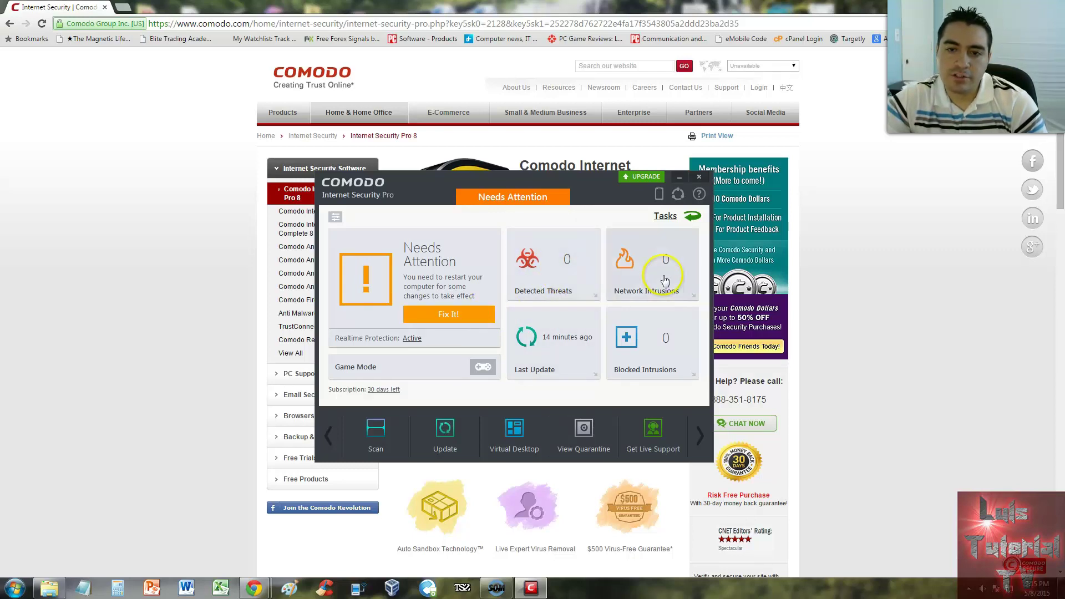
Step: Check for updates from the Last Update tile, view the all-up-to-date results and close them
left_click(547, 354)
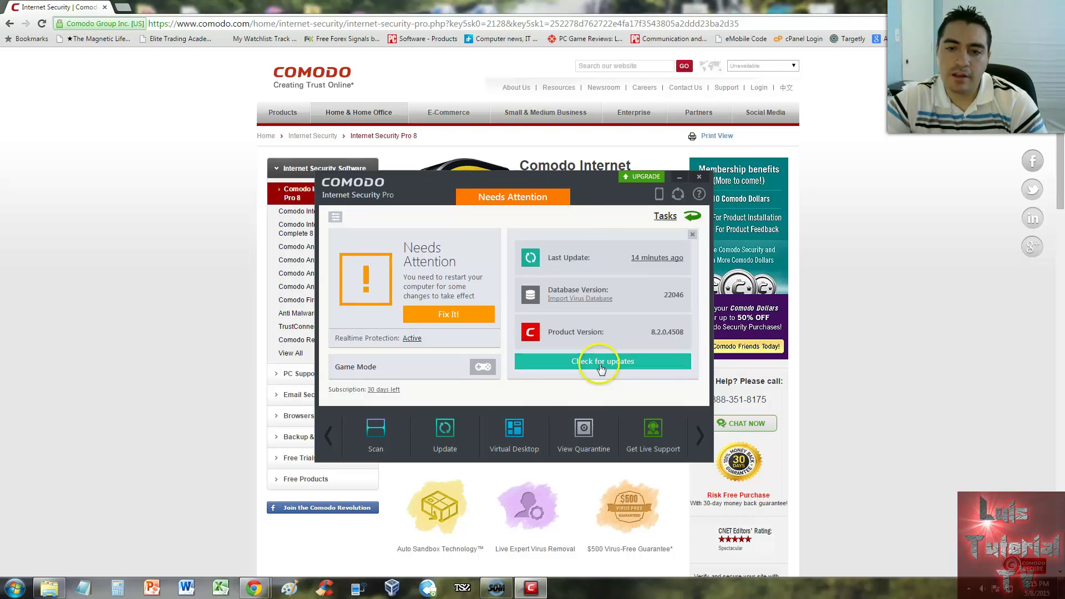
left_click(658, 377)
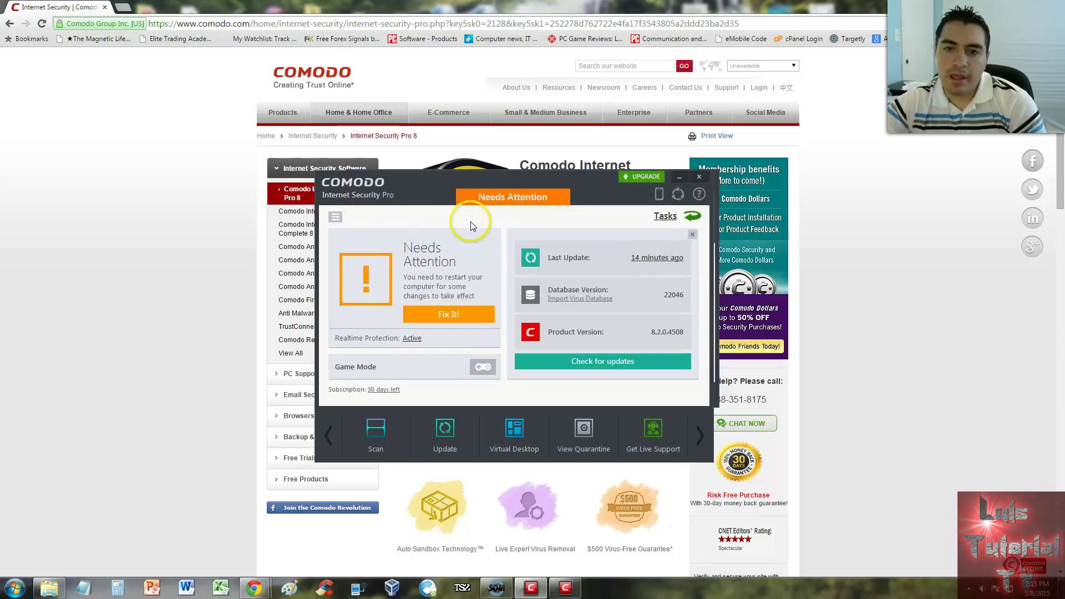
left_click(692, 235)
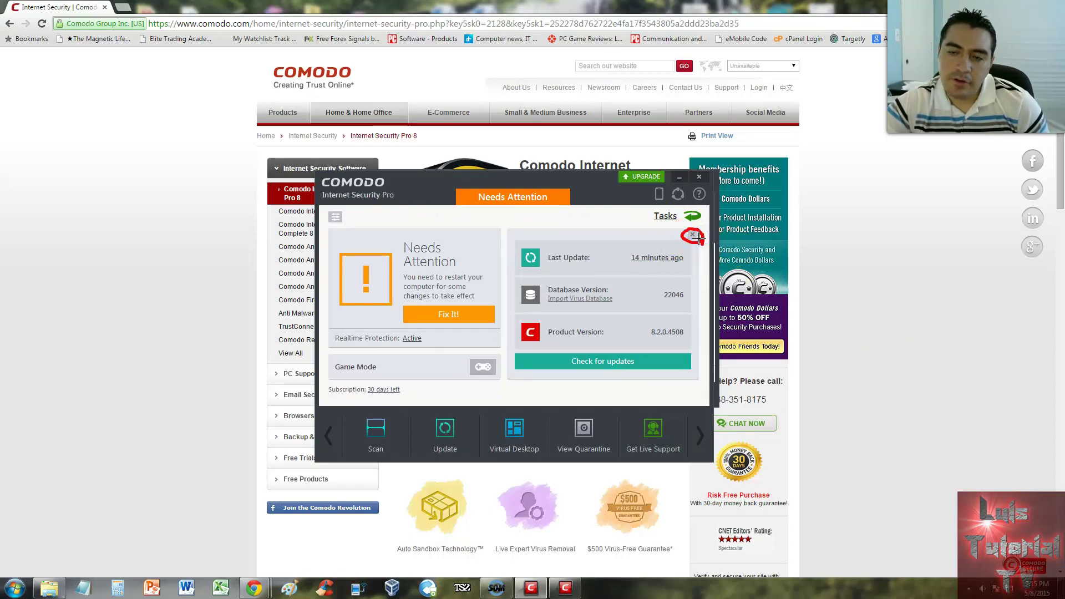
left_click(671, 256)
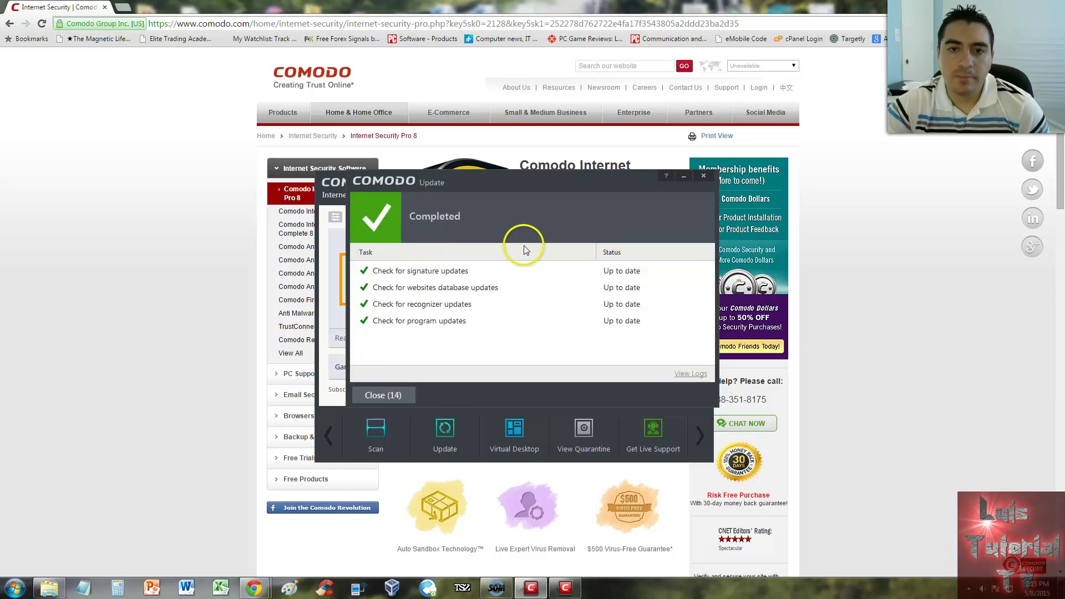
left_click(703, 177)
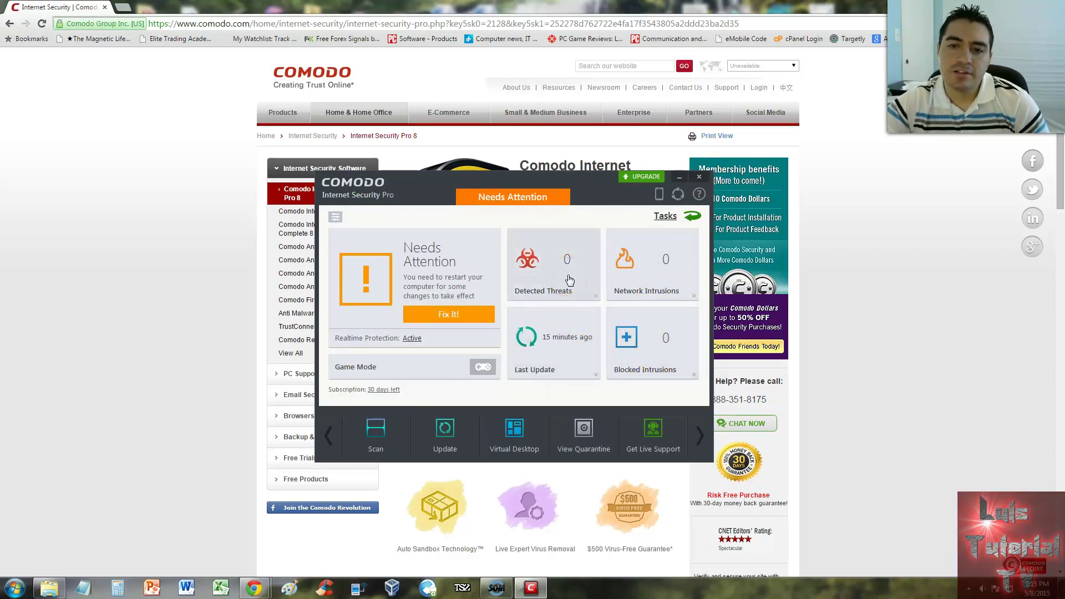
left_click(682, 275)
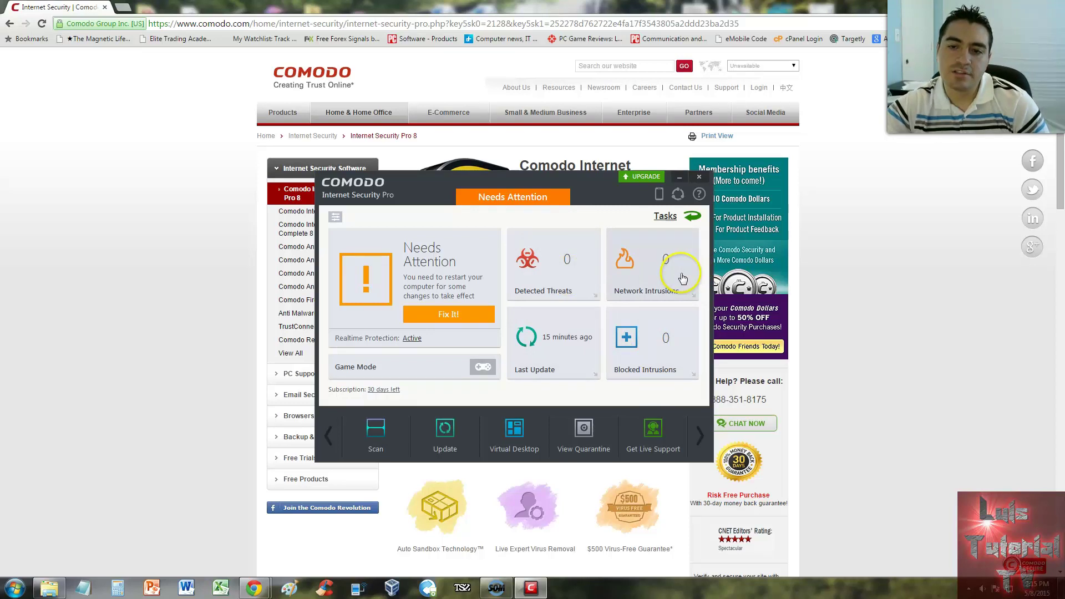
left_click(665, 343)
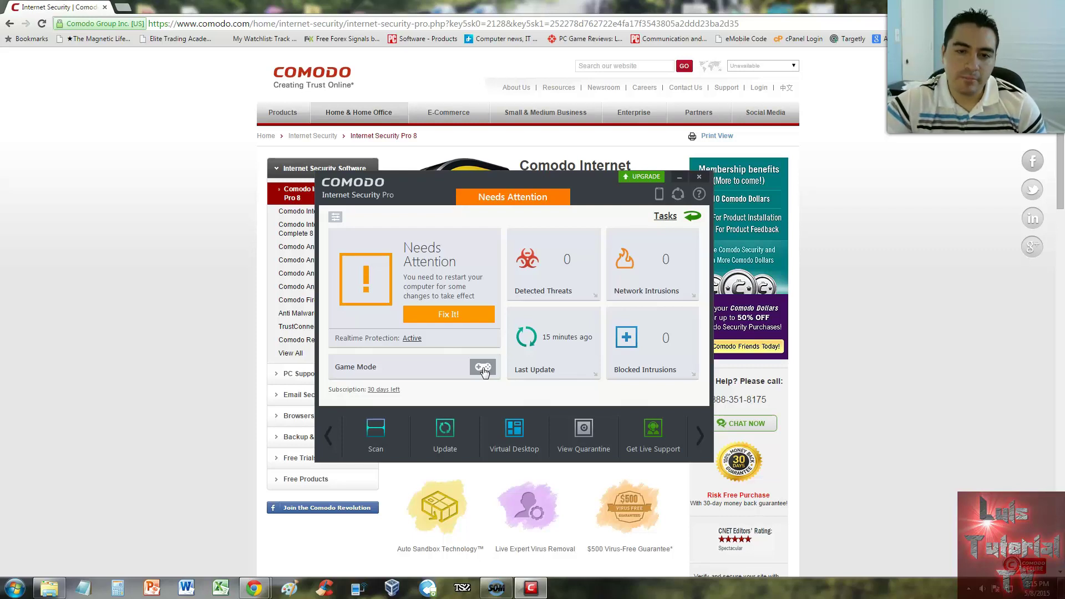
left_click(483, 367)
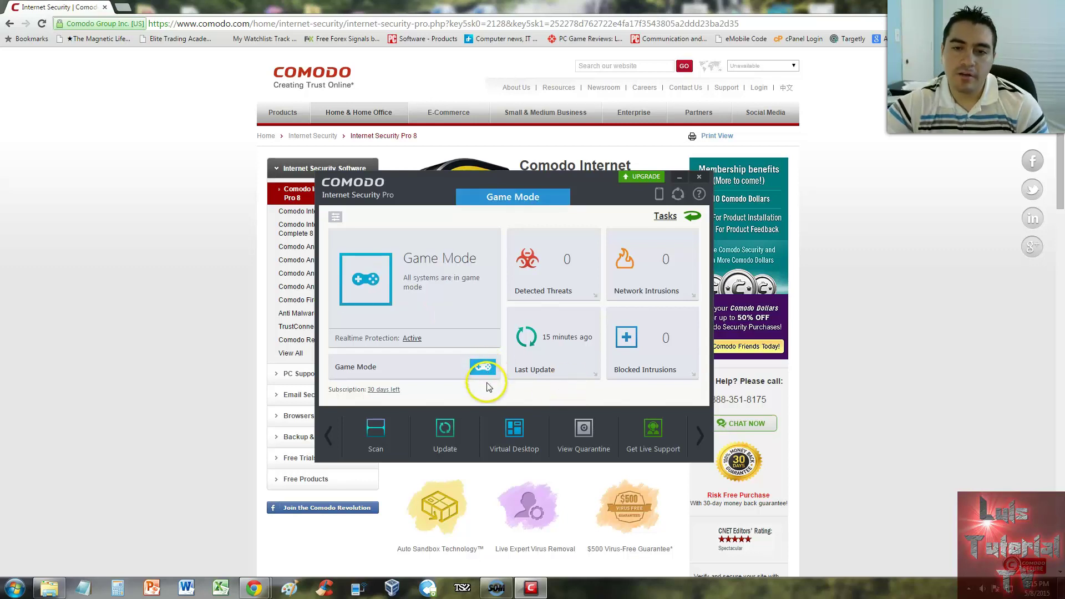
left_click(483, 368)
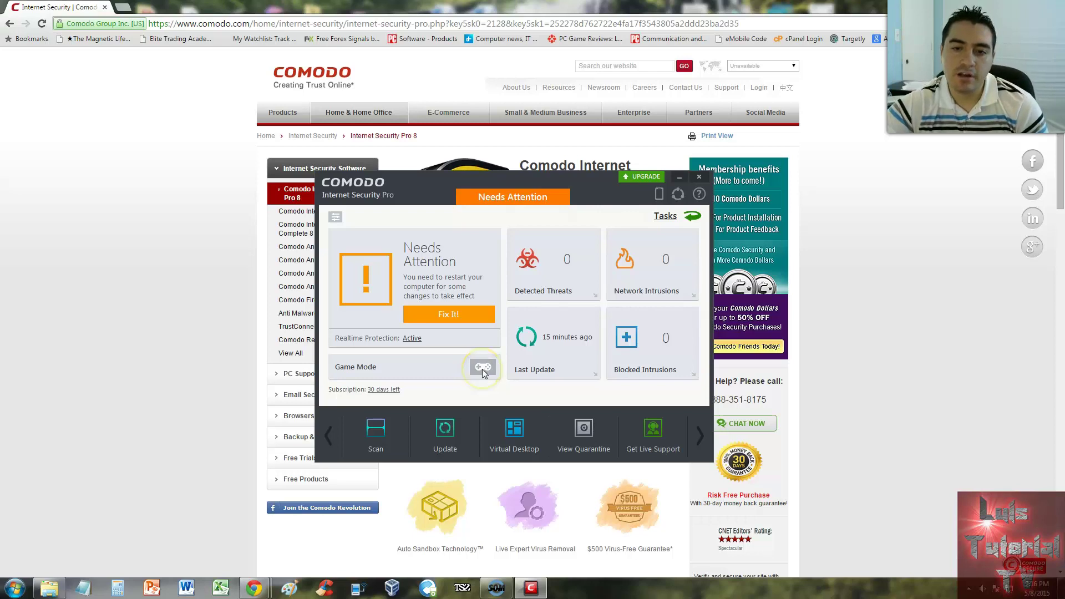
left_click(483, 370)
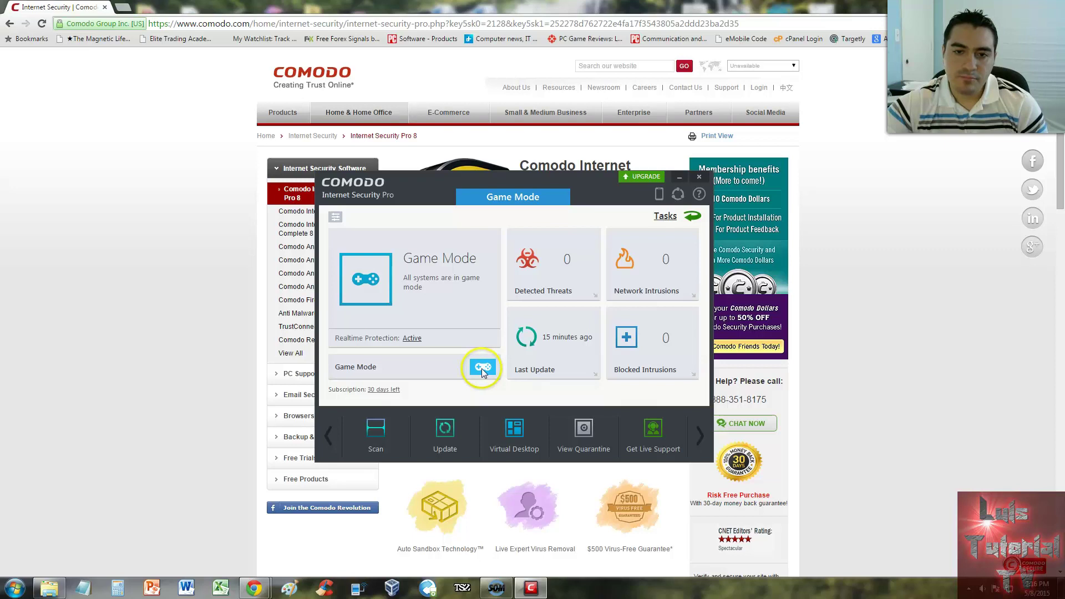
left_click(485, 371)
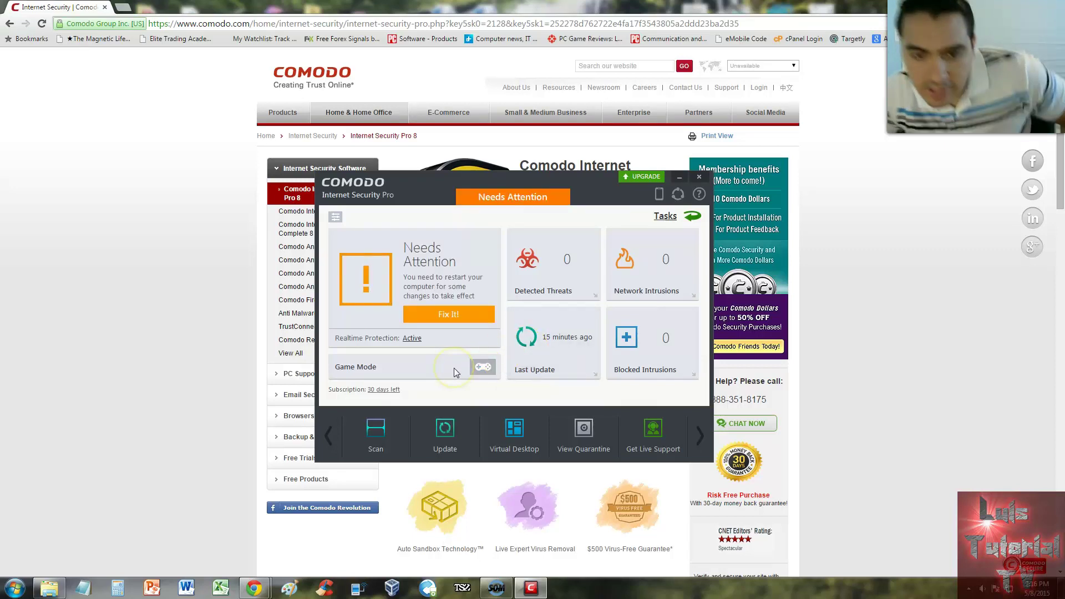
left_click(396, 391)
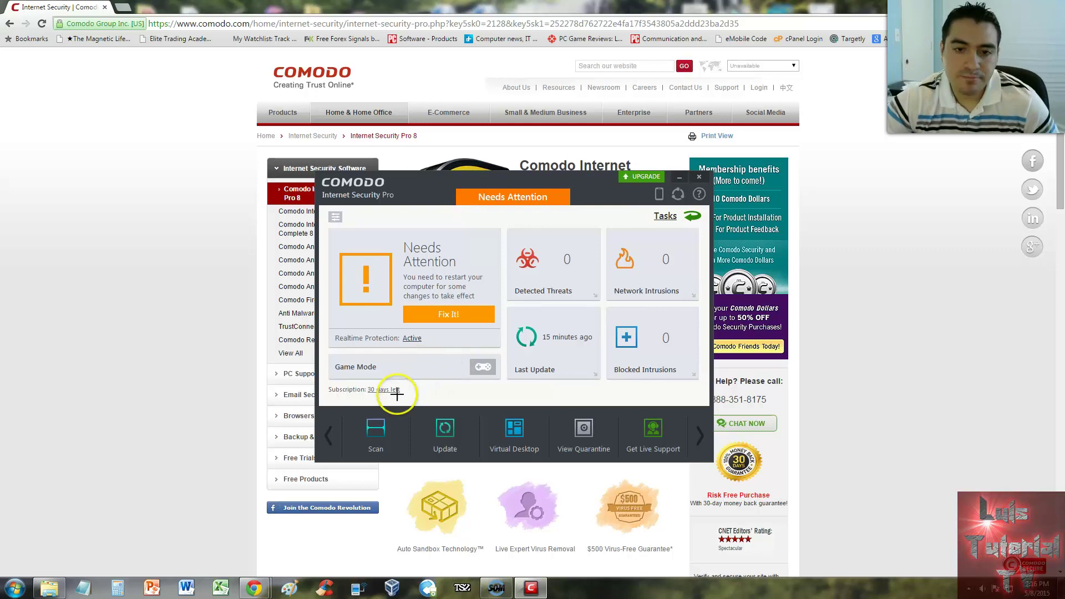
left_click_drag(406, 390, 409, 396)
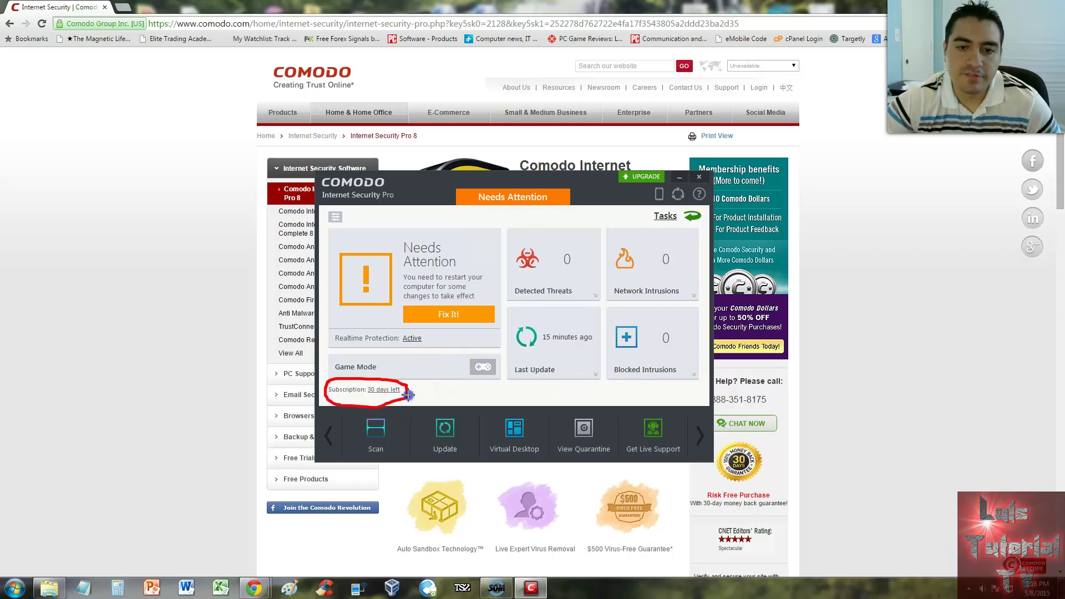
key("Escape")
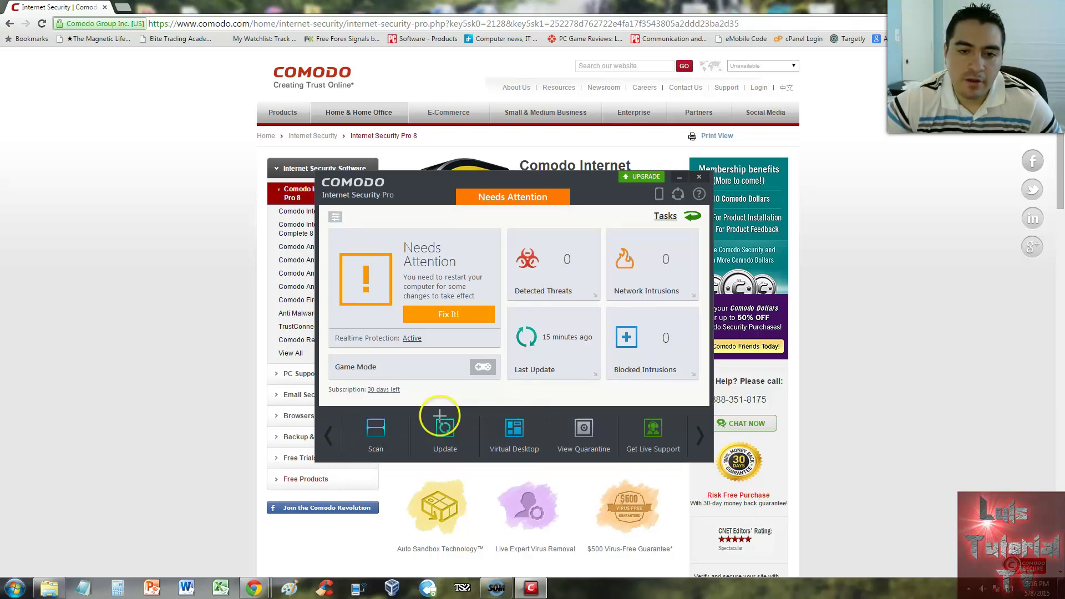
Step: Start a Quick Scan from the dashboard's Scan task and move its progress window aside
mouse_move(362, 472)
left_mouse_down()
mouse_move(576, 406)
mouse_move(736, 423)
mouse_move(576, 465)
mouse_move(344, 464)
left_mouse_up()
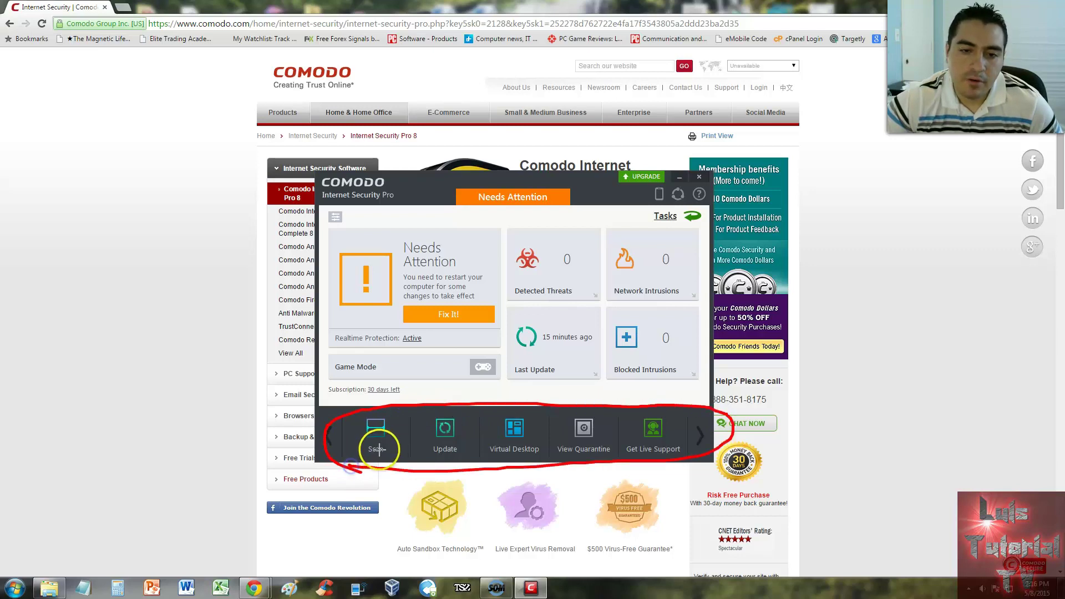
key("Escape")
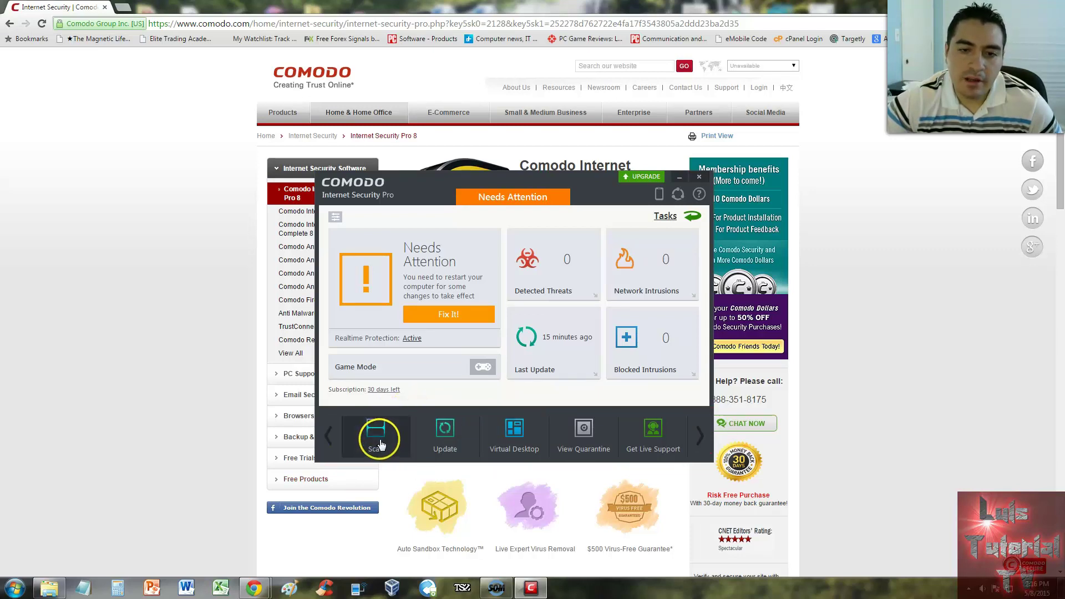
left_click(376, 437)
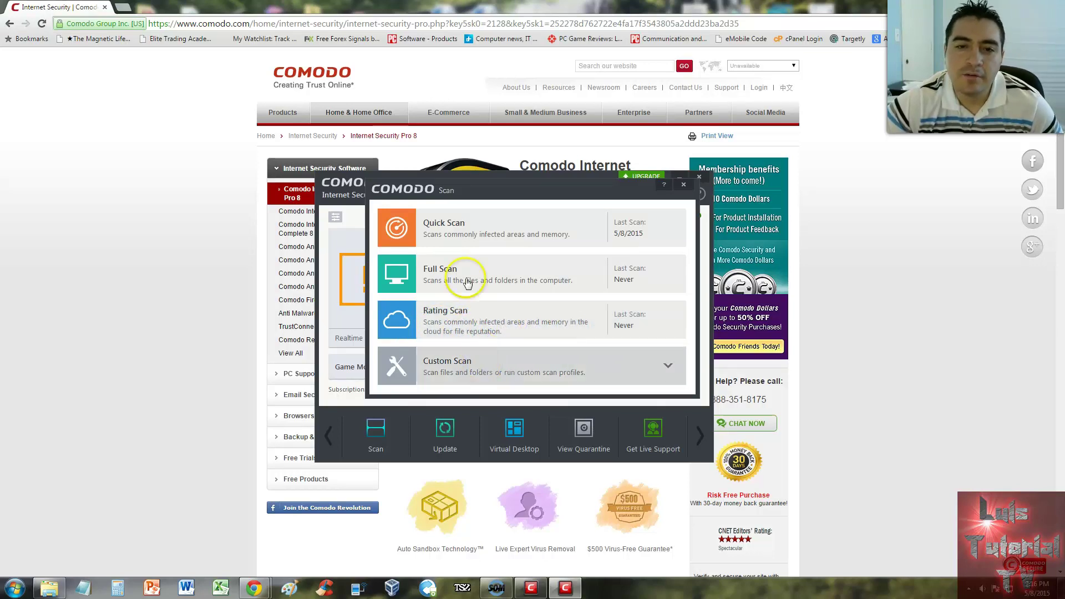
left_click(451, 219)
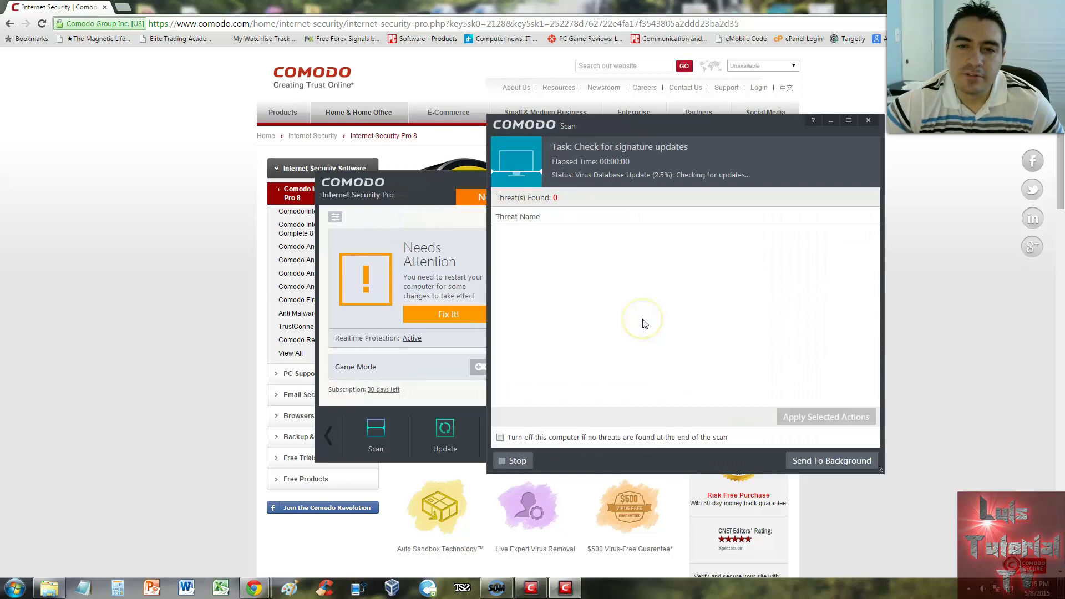
left_click_drag(654, 132, 658, 157)
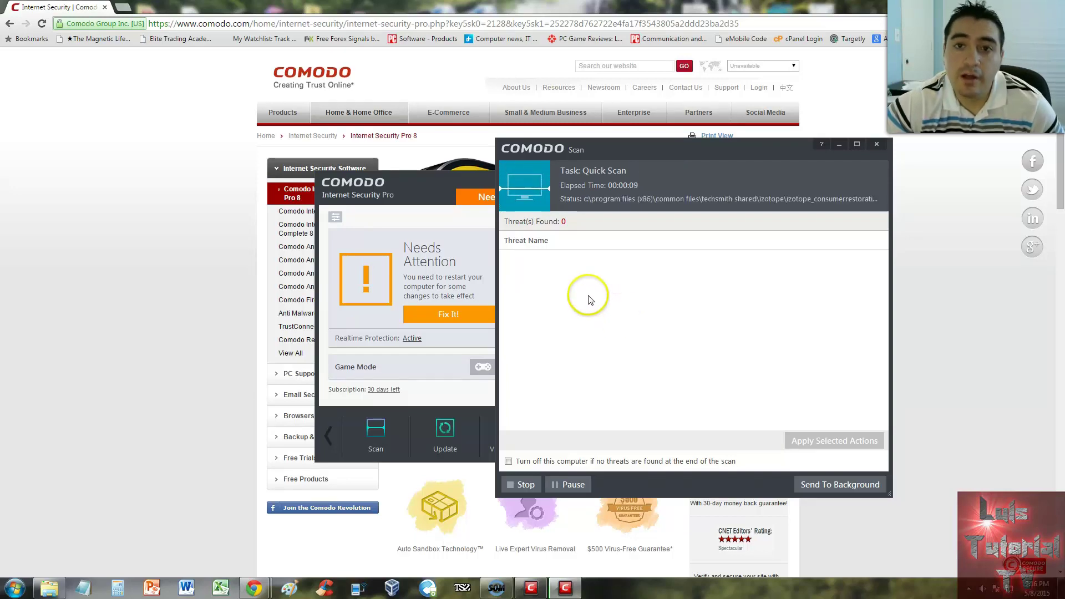
Step: Bring the main Comodo window to the front over the running scan
left_click(417, 223)
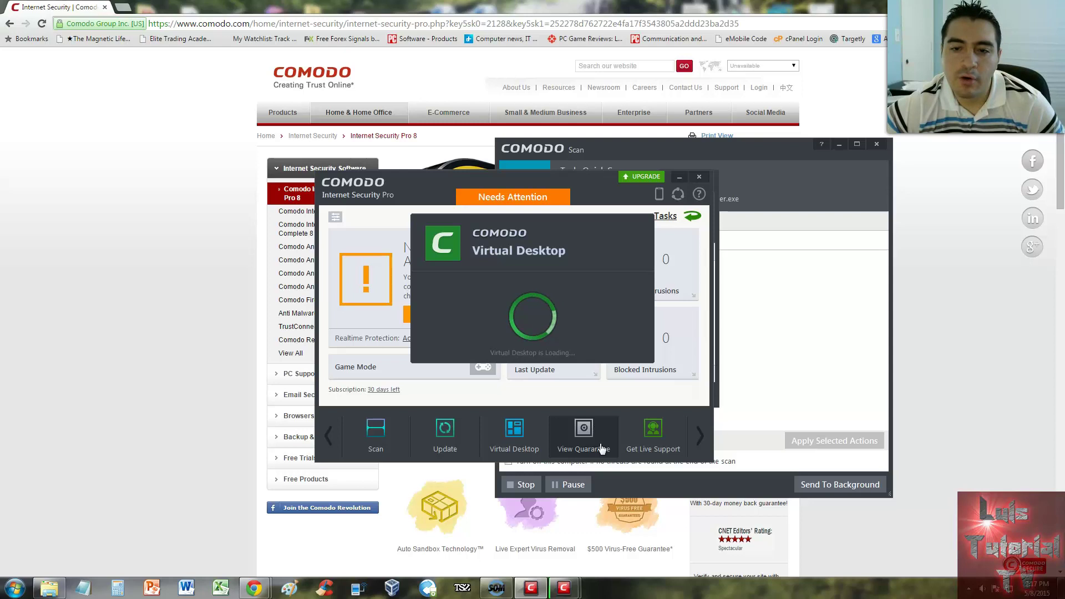
Step: Dismiss the Virtual Desktop loading splash to return to the dashboard
left_click(550, 336)
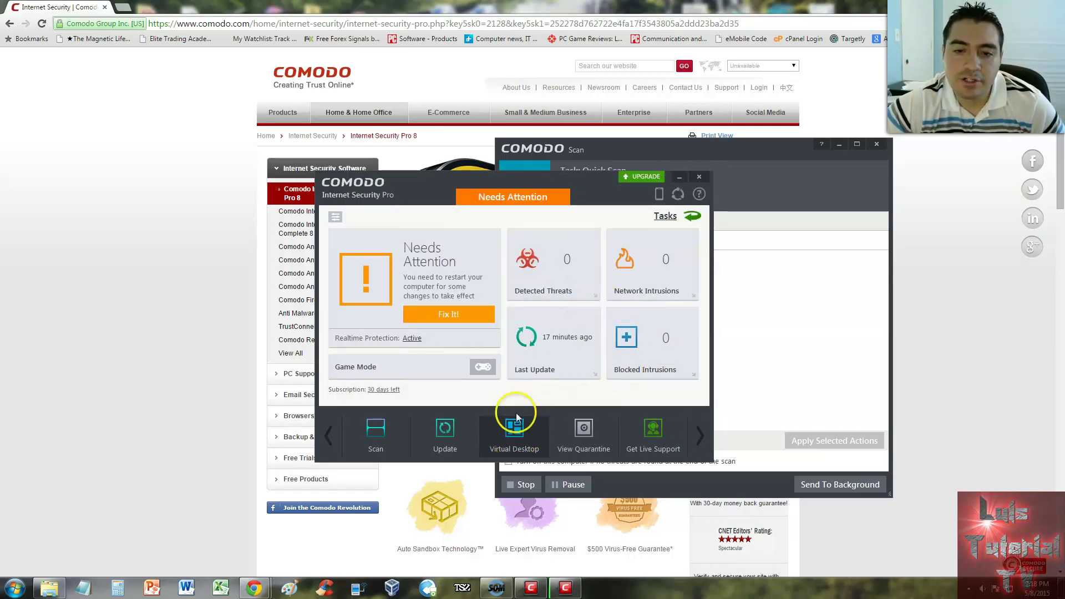
left_click(522, 441)
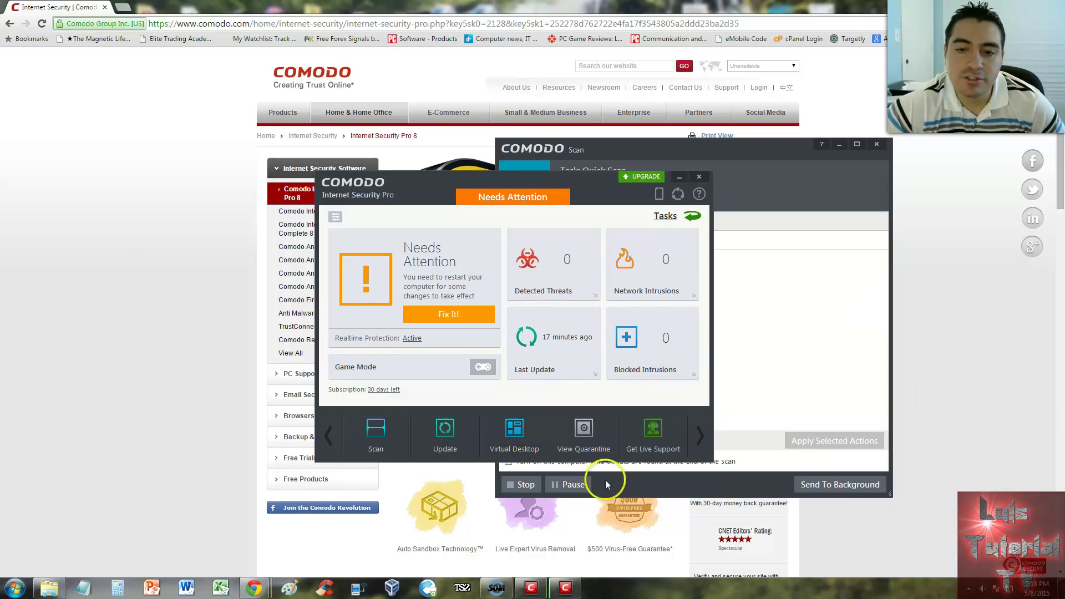
left_click(526, 438)
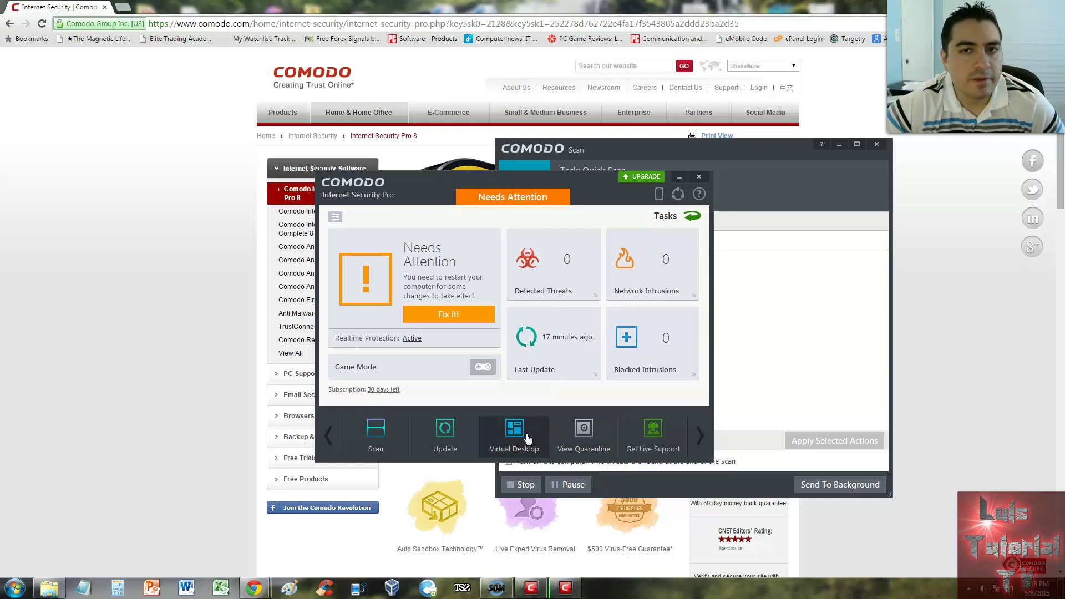
left_click(585, 435)
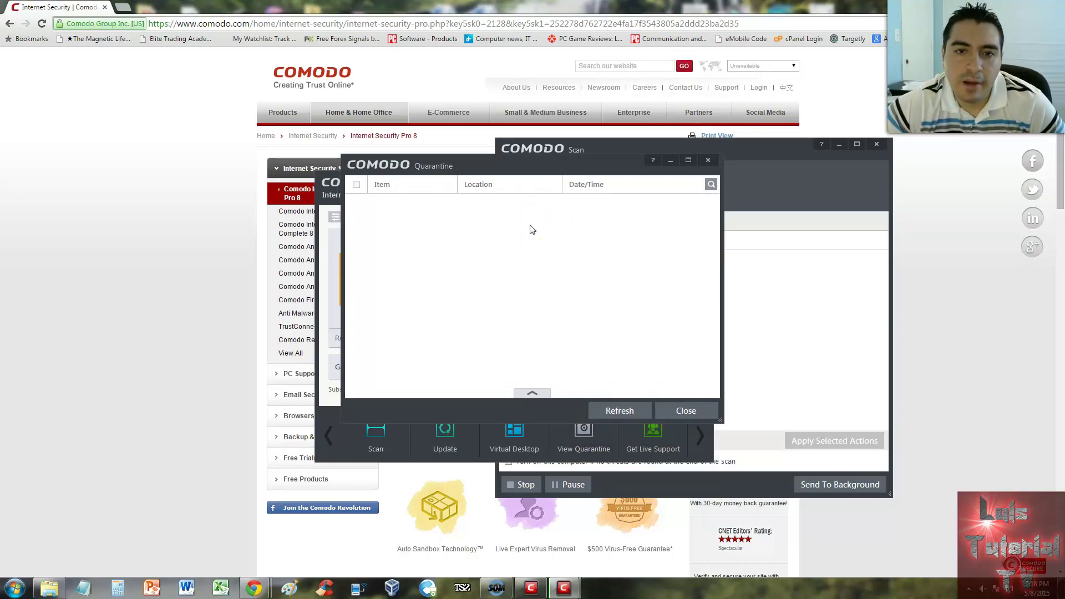
left_click(708, 162)
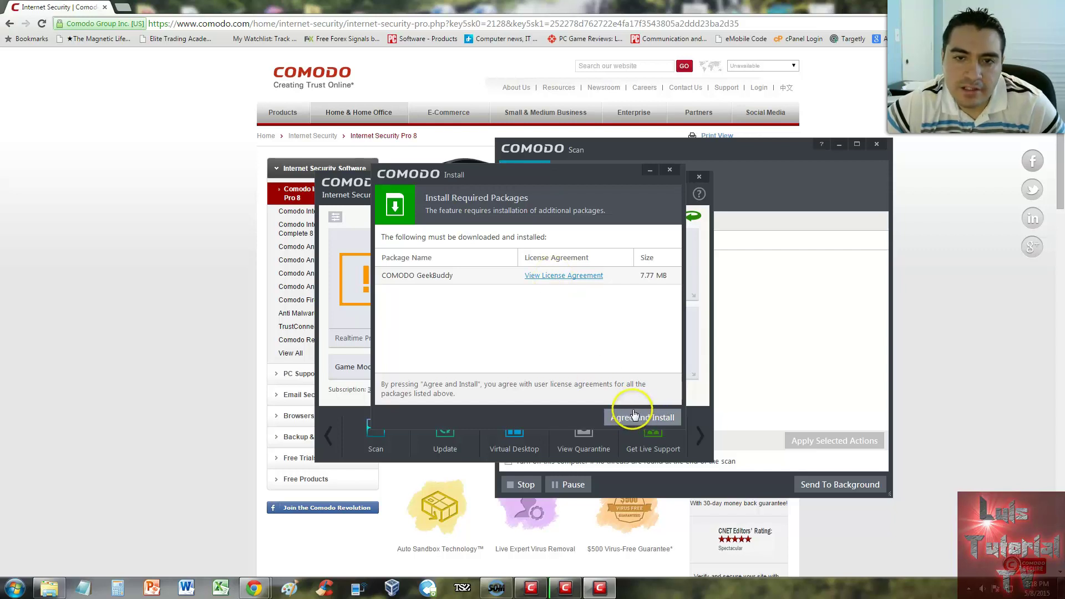
left_click(668, 173)
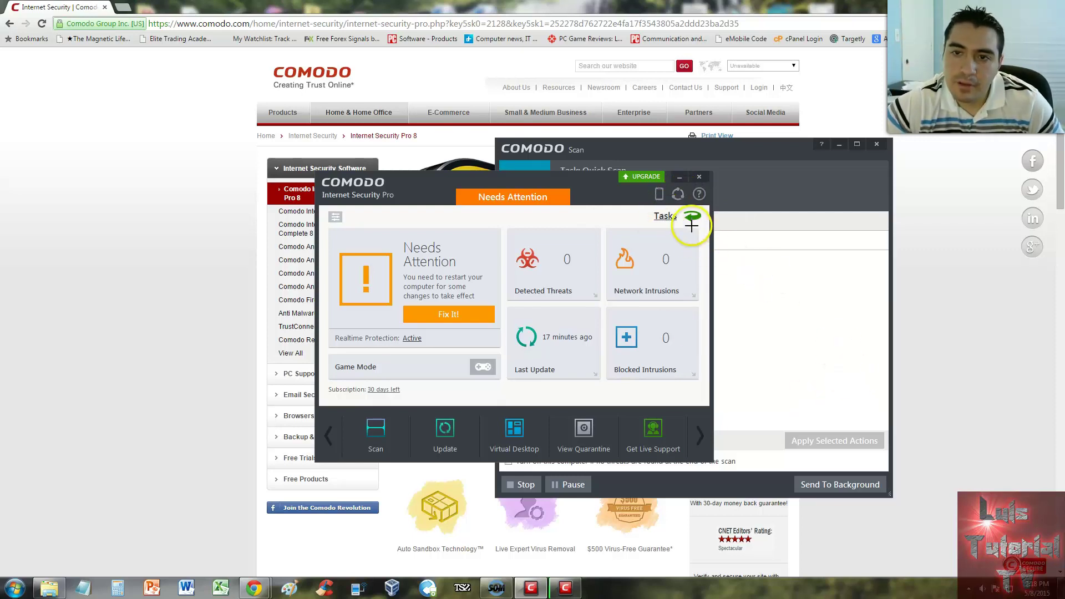
mouse_move(690, 224)
left_mouse_down()
mouse_move(645, 223)
mouse_move(682, 204)
mouse_move(701, 223)
left_mouse_up()
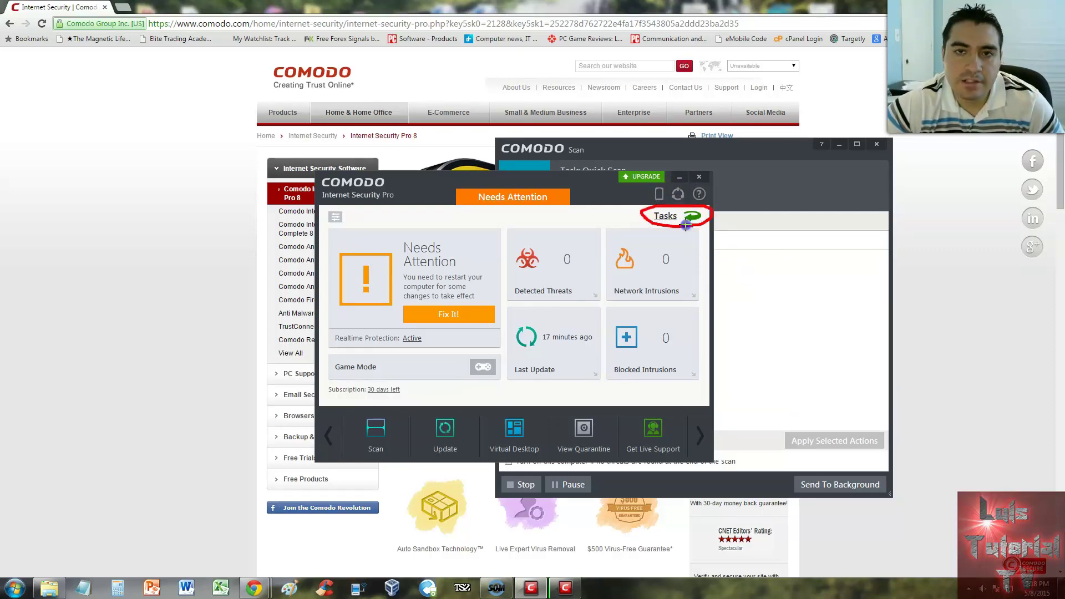
Step: Switch to the Tasks screen and expand the General Tasks group
key("Escape")
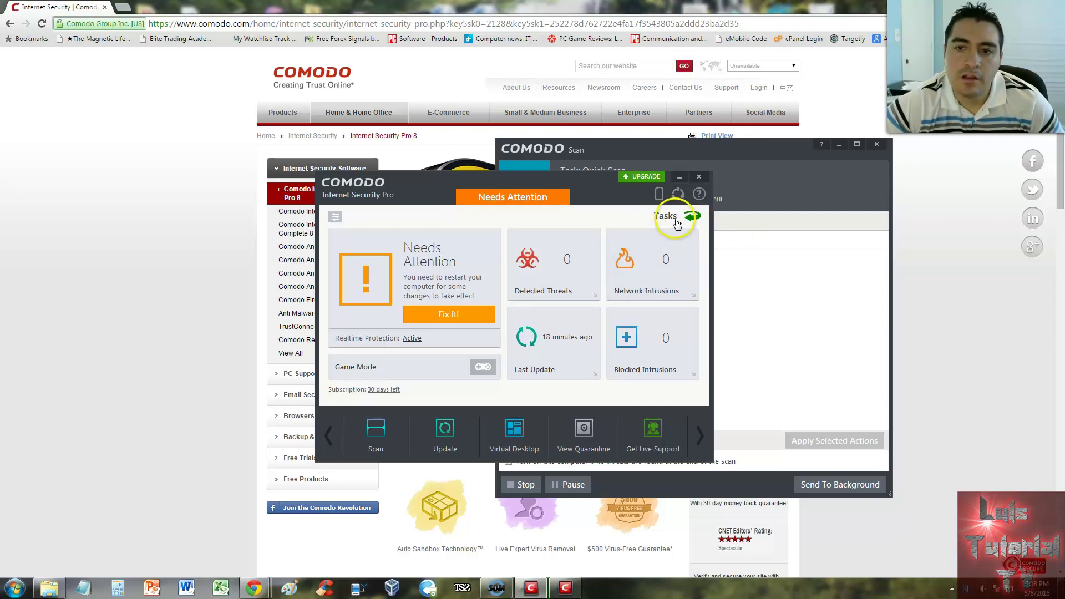
left_click(676, 223)
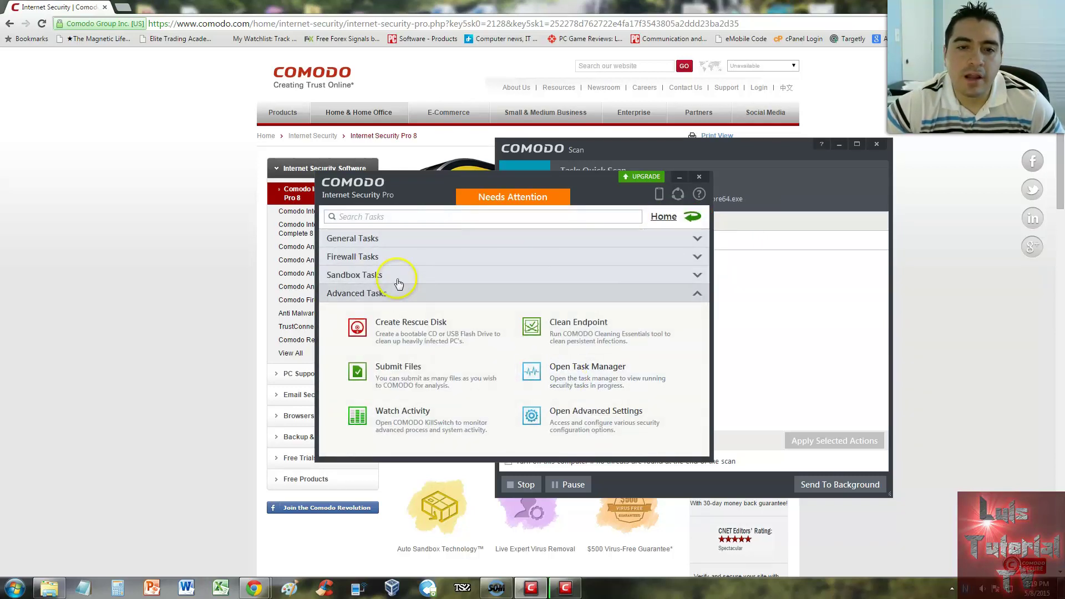
left_click(356, 238)
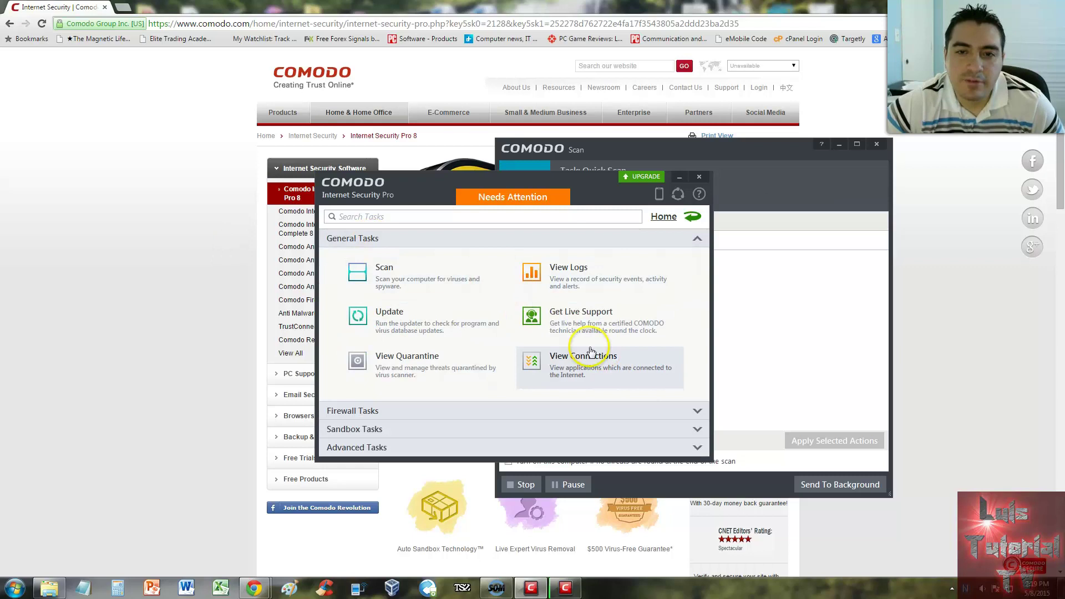
left_click(401, 412)
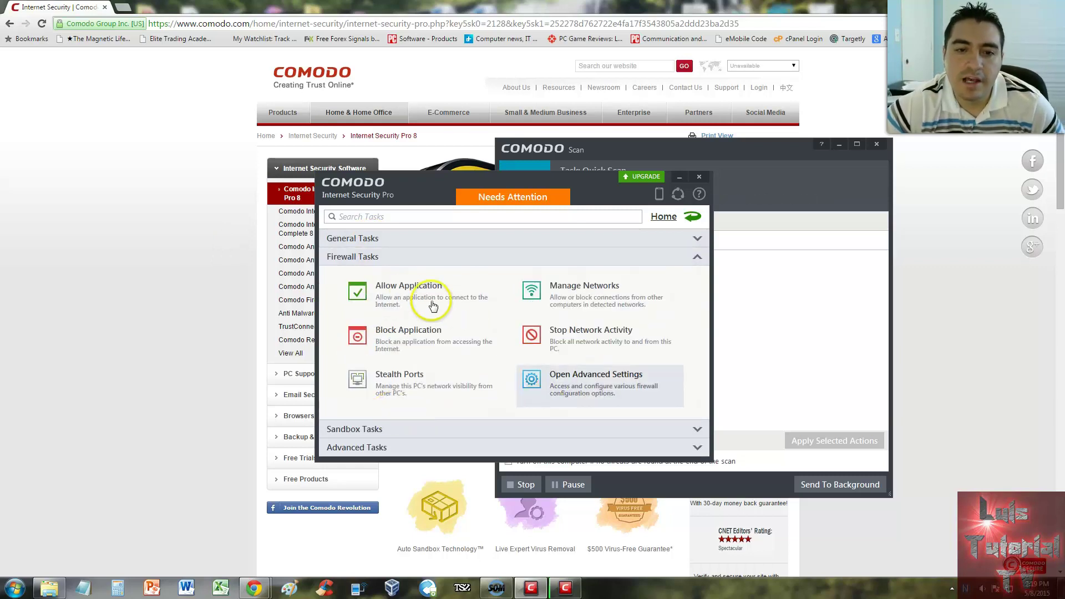
left_click(410, 300)
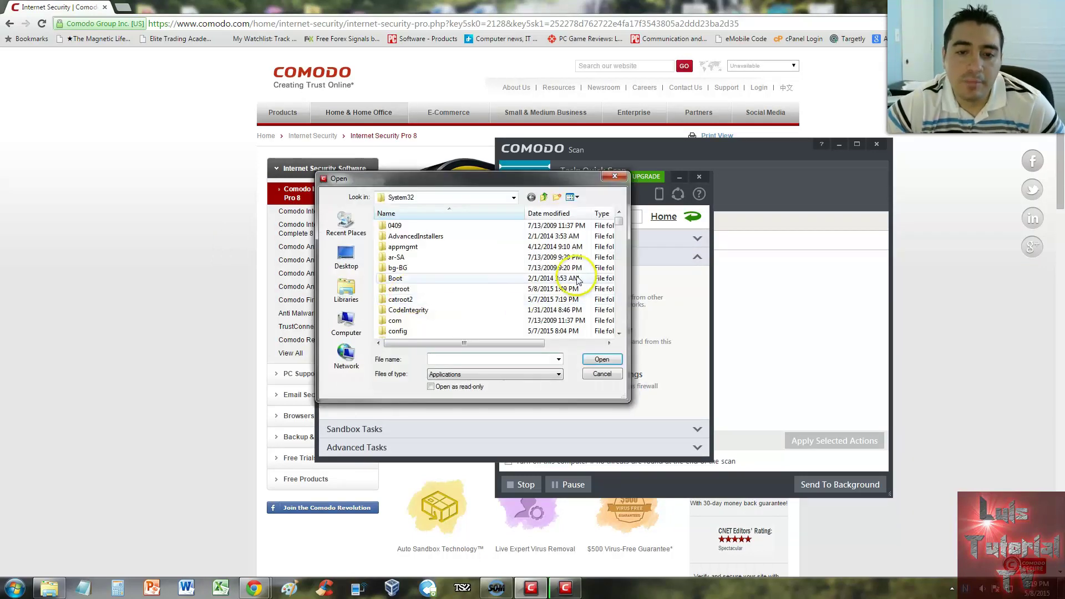
left_click(616, 176)
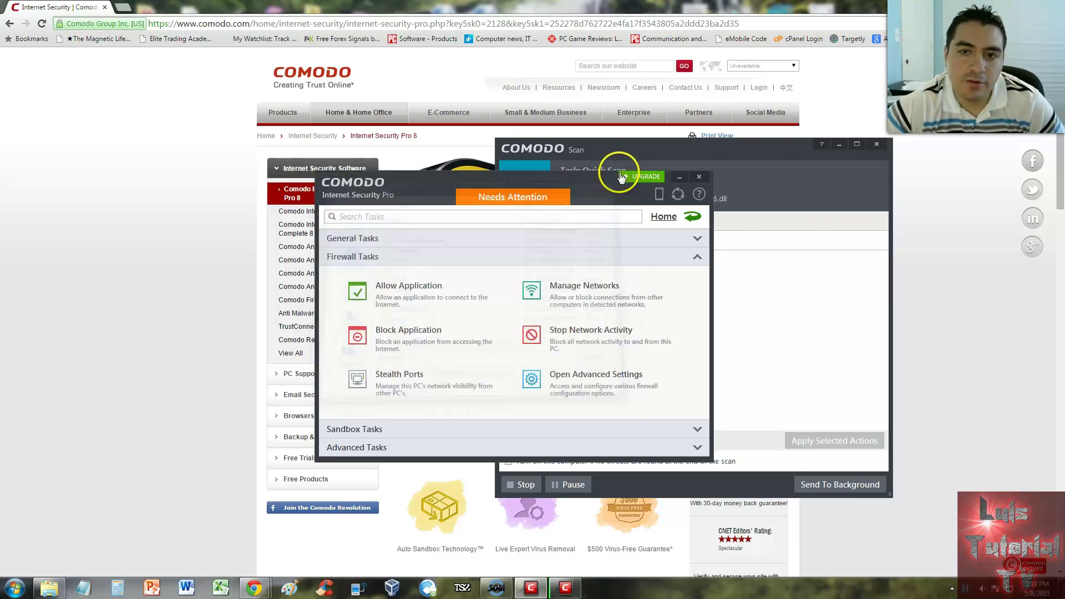
left_click(576, 303)
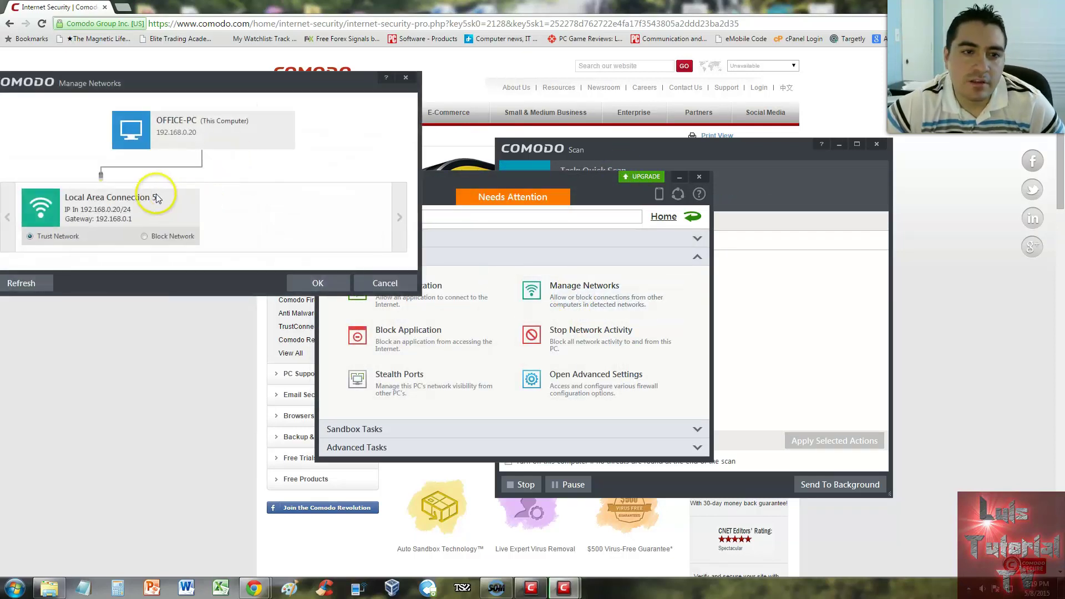
left_click(405, 78)
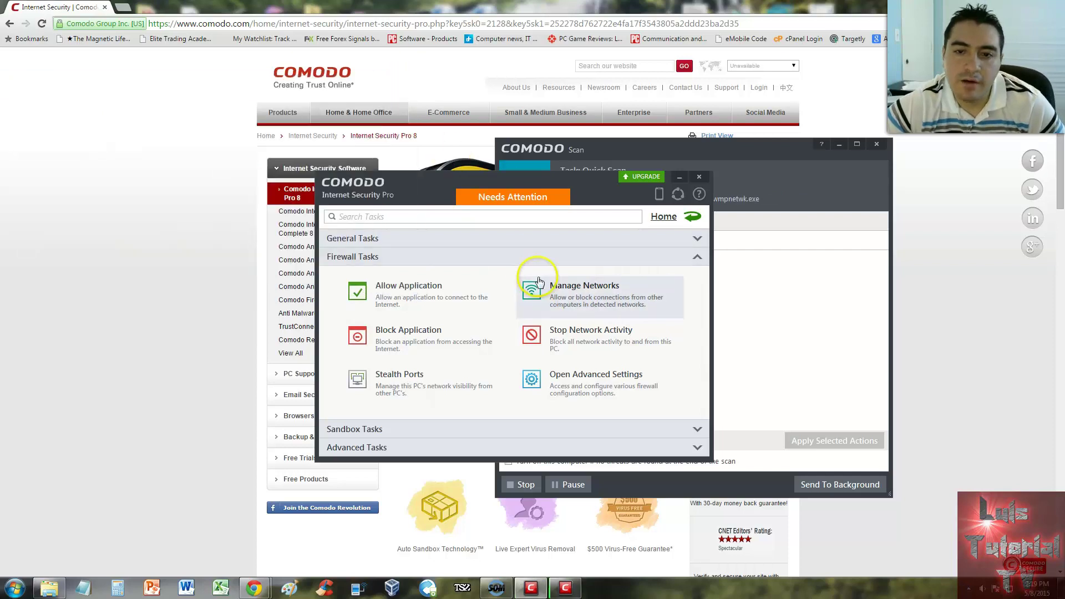
left_click(404, 344)
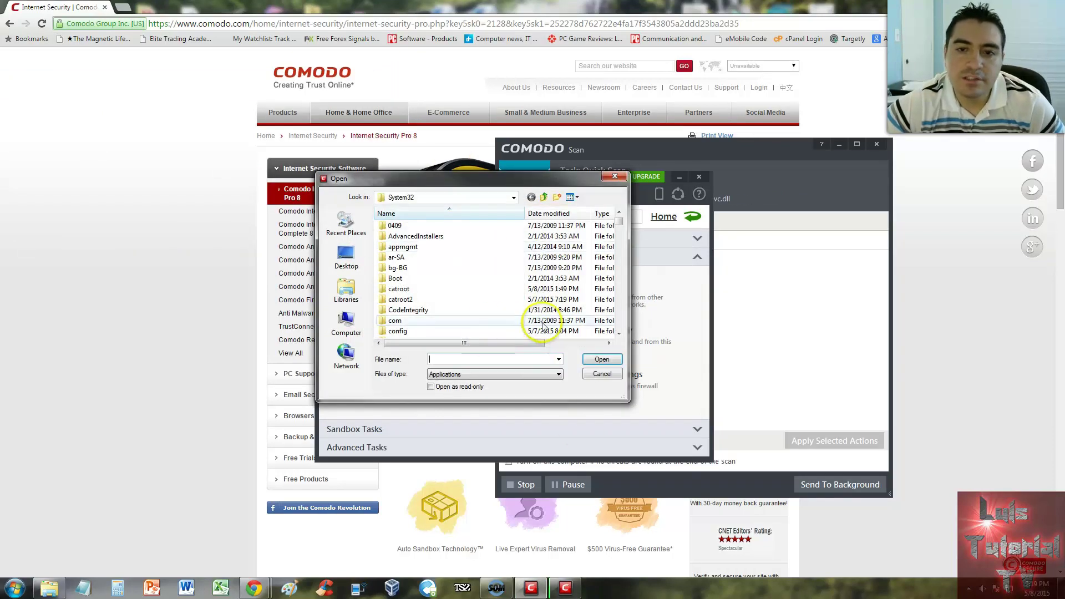
left_click(613, 177)
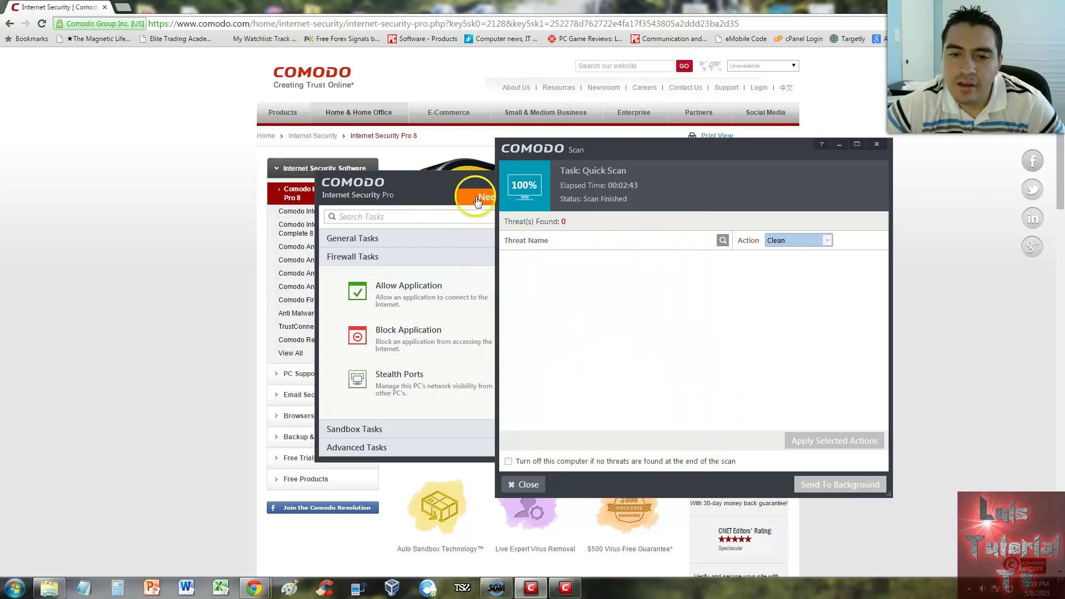
left_click(453, 179)
left_click(607, 147)
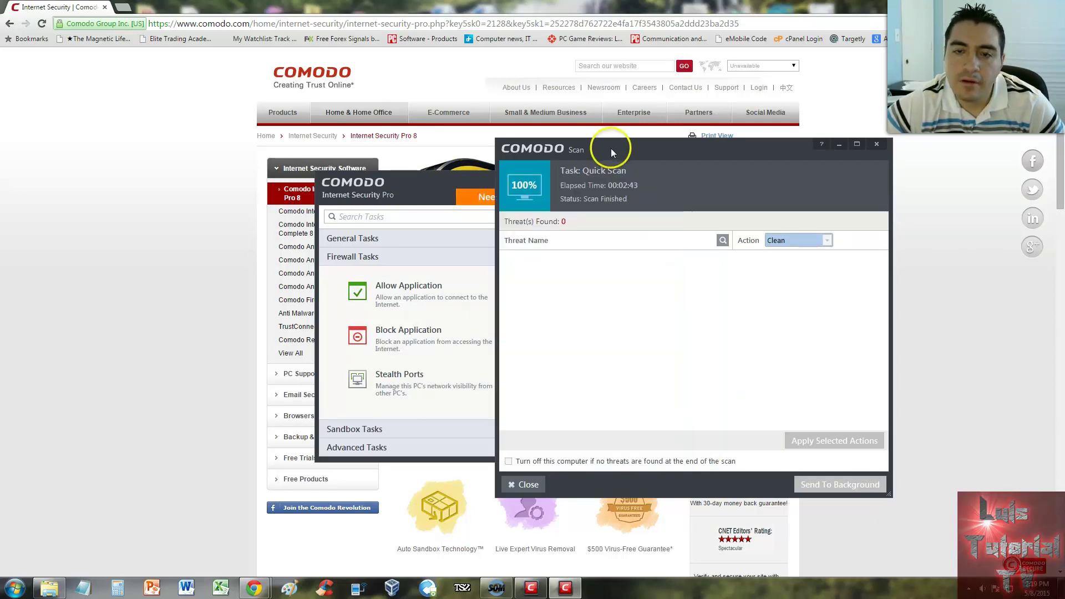
left_click(463, 185)
left_click(565, 346)
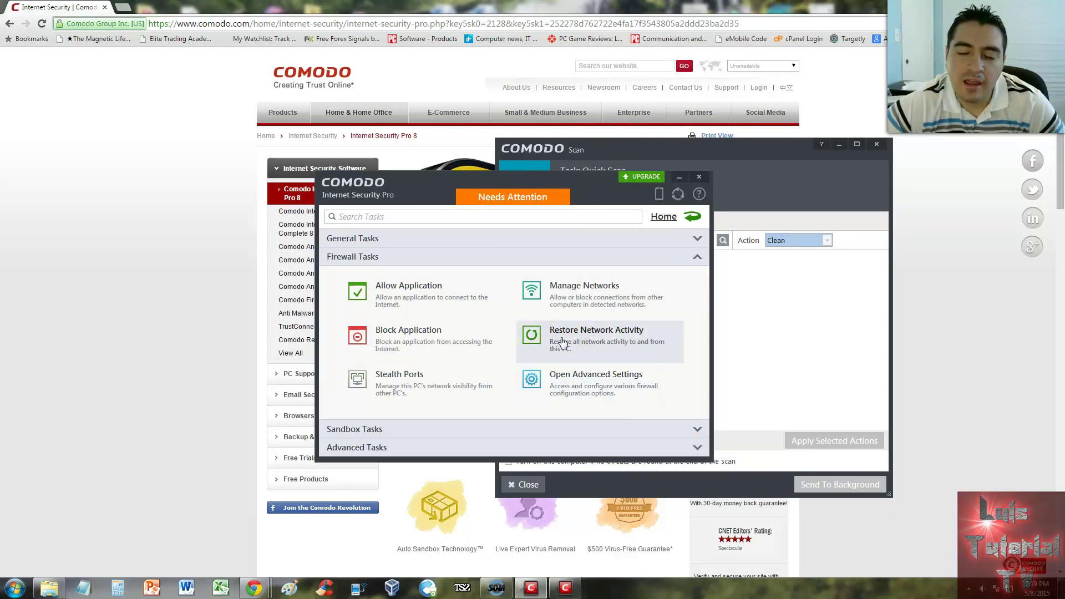
left_click(564, 345)
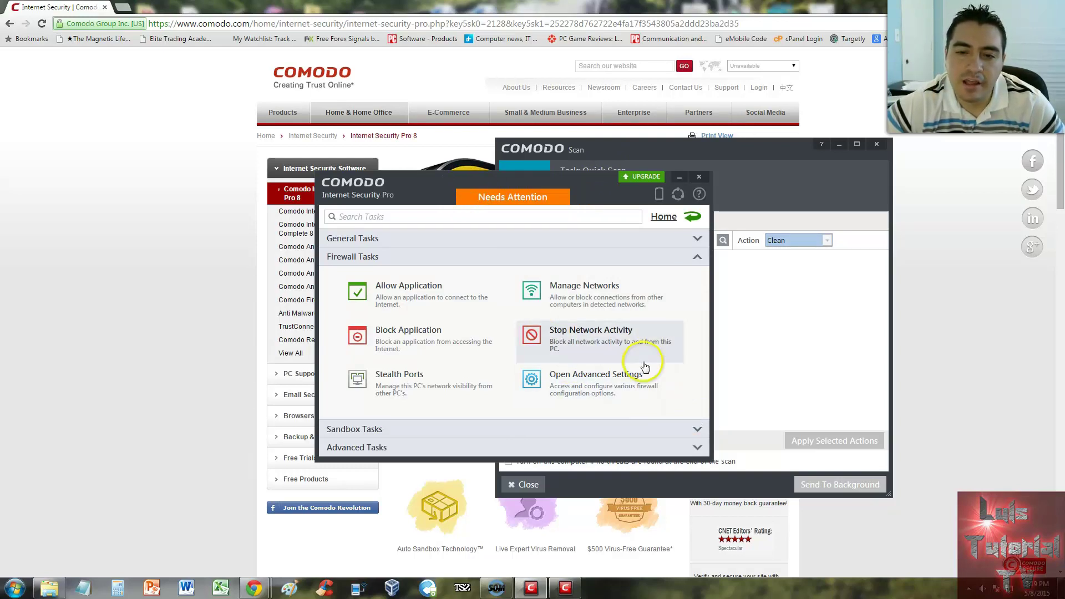
left_click(805, 323)
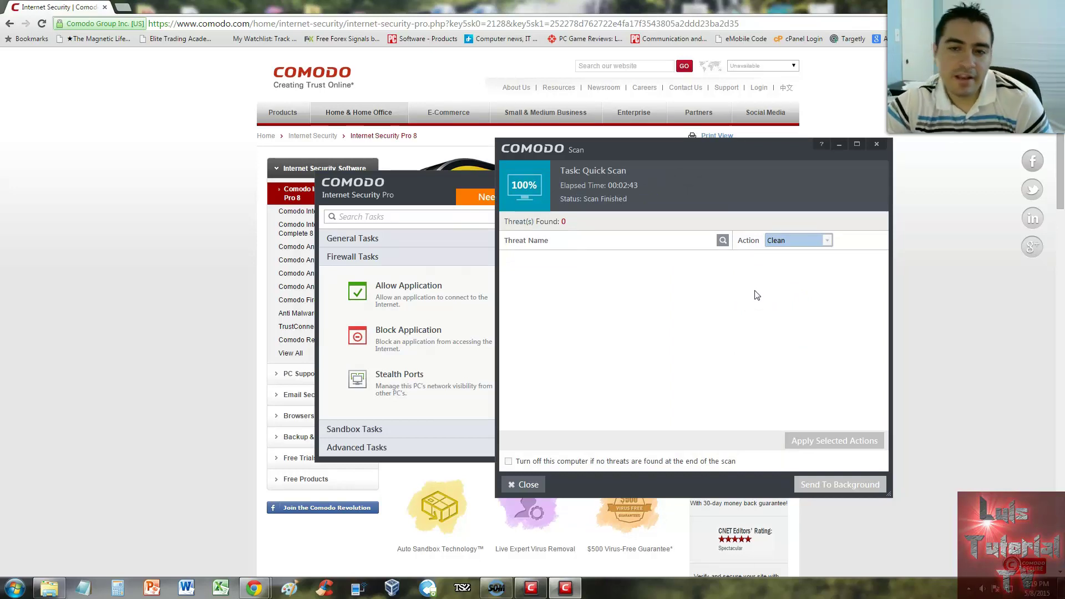
Step: Close the finished quick scan window, then view the Stealth Ports firewall options and close them
left_click(881, 148)
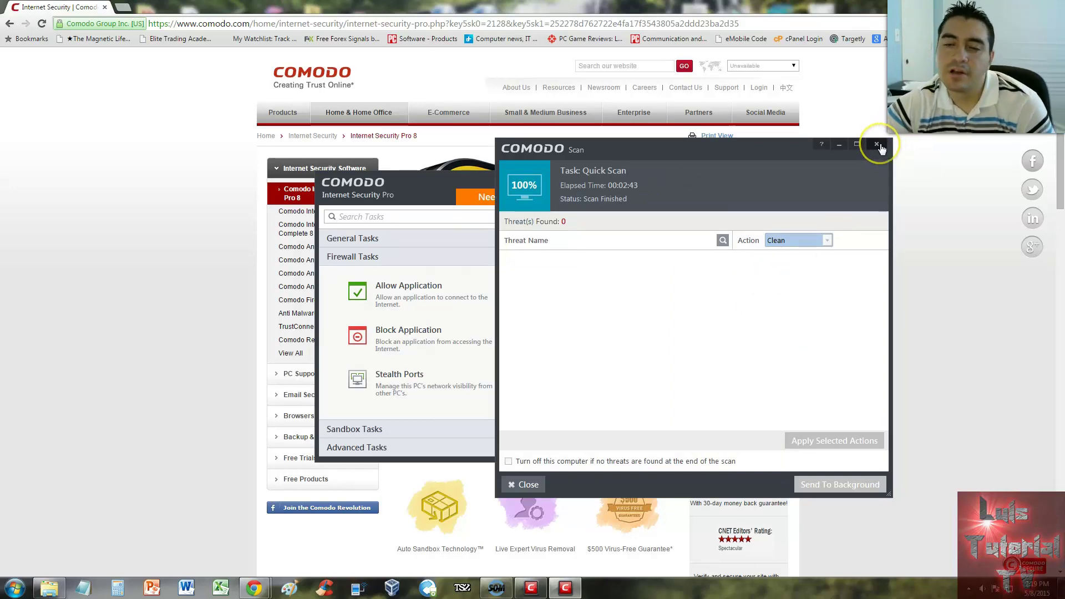
left_click(881, 147)
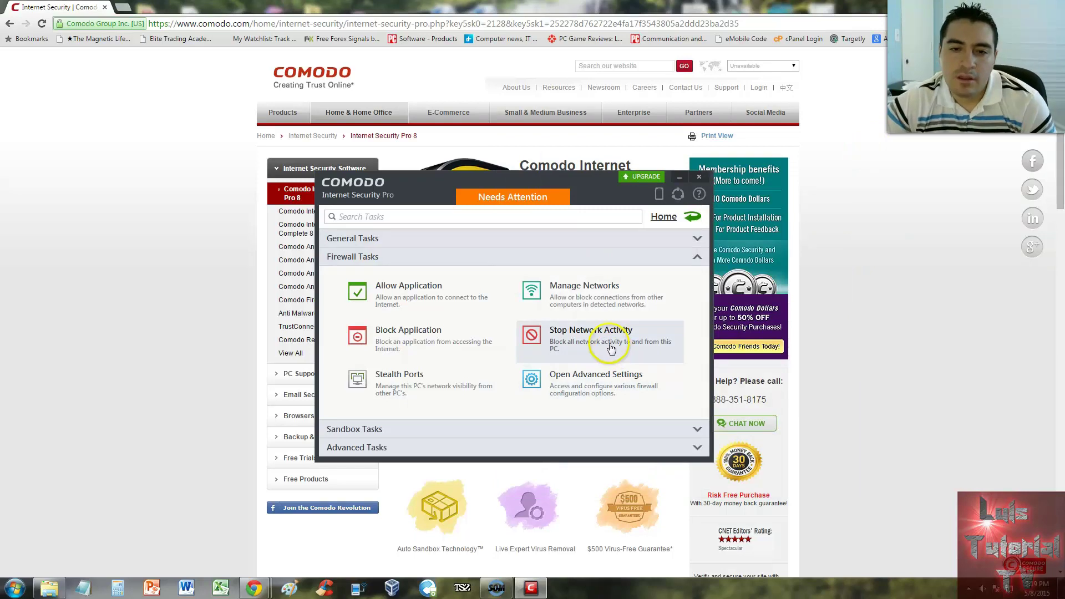
left_click(476, 400)
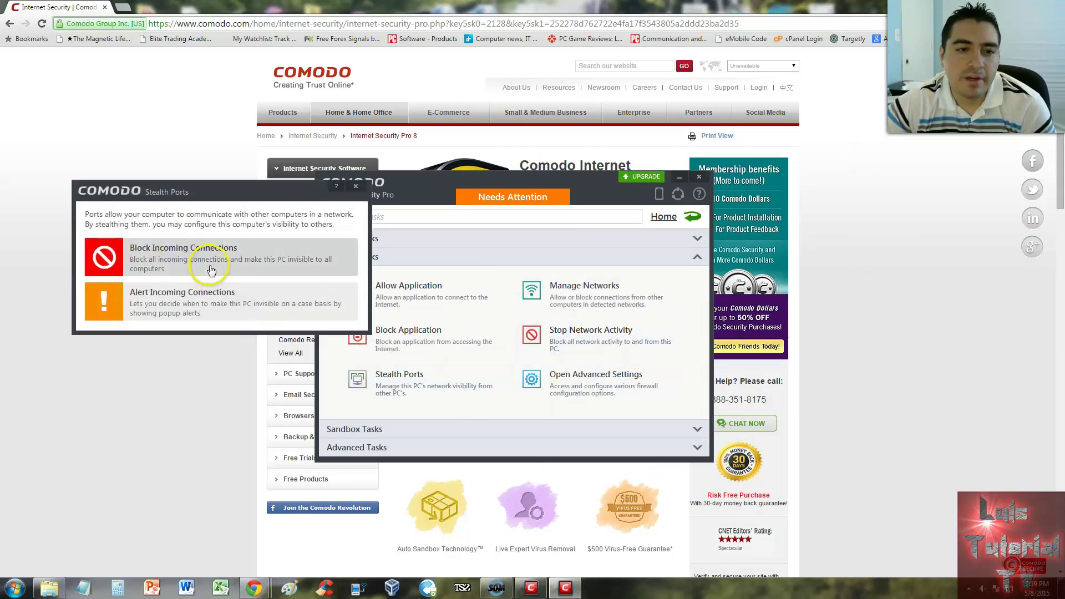
left_click(358, 190)
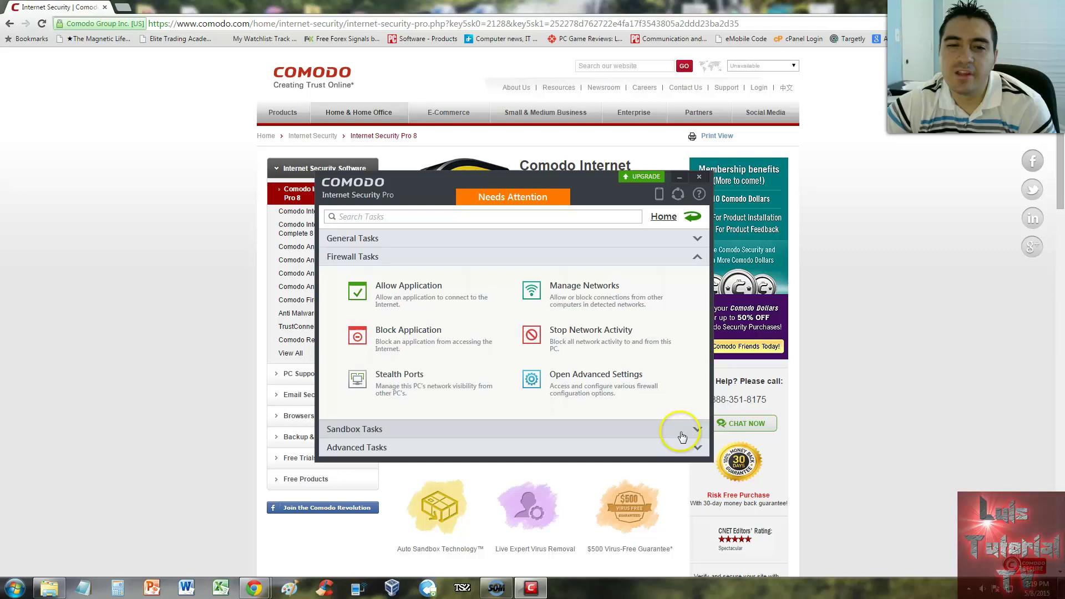
Step: Expand the Sandbox Tasks group, briefly view the Run Virtual options and close them
left_click(381, 430)
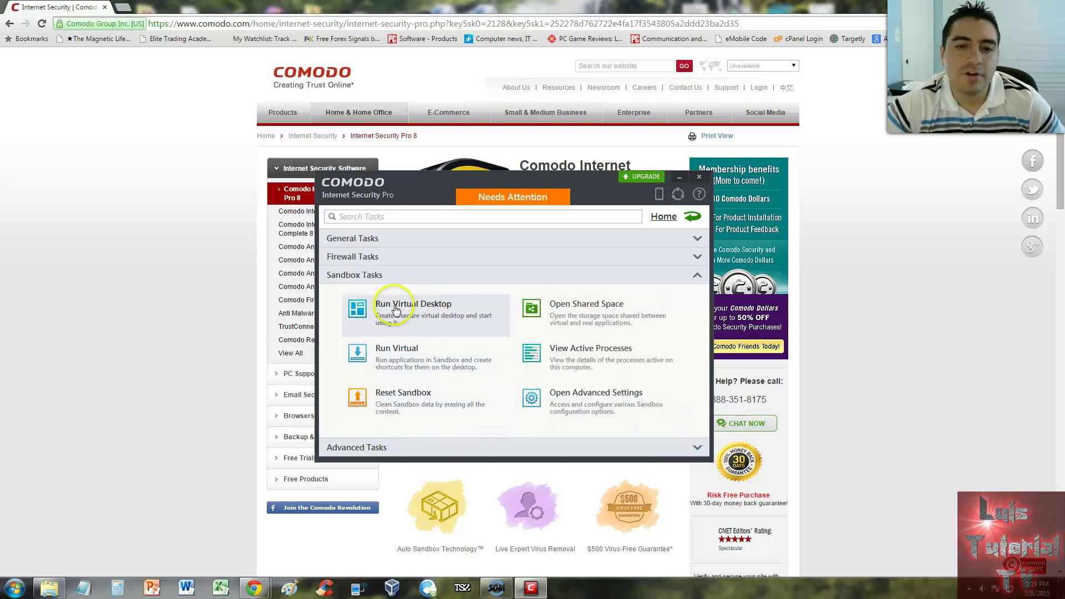
left_click(411, 325)
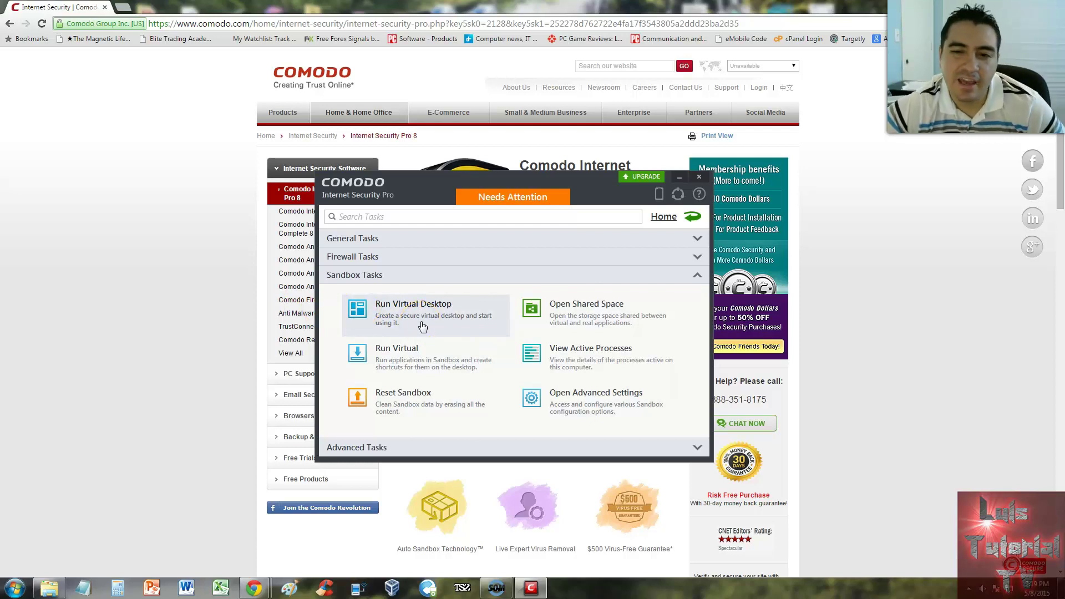
left_click(617, 317)
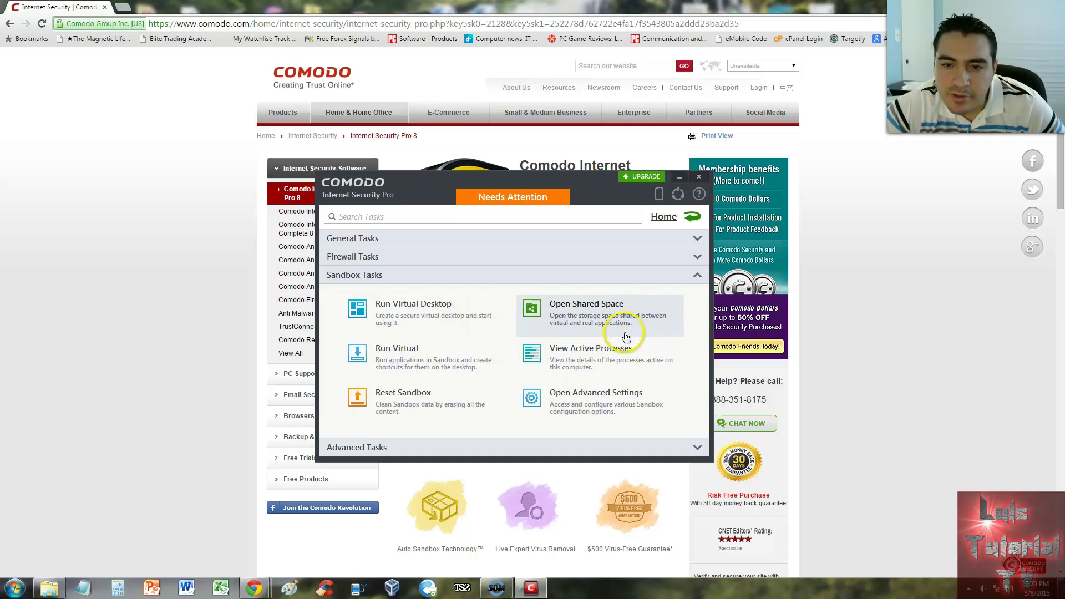
left_click(439, 381)
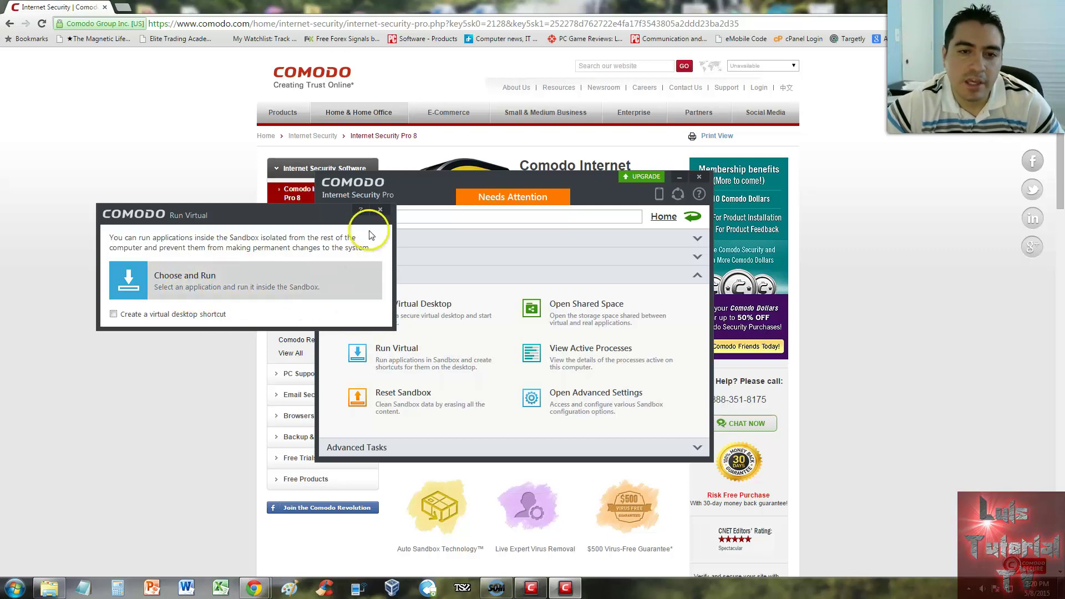
left_click(379, 210)
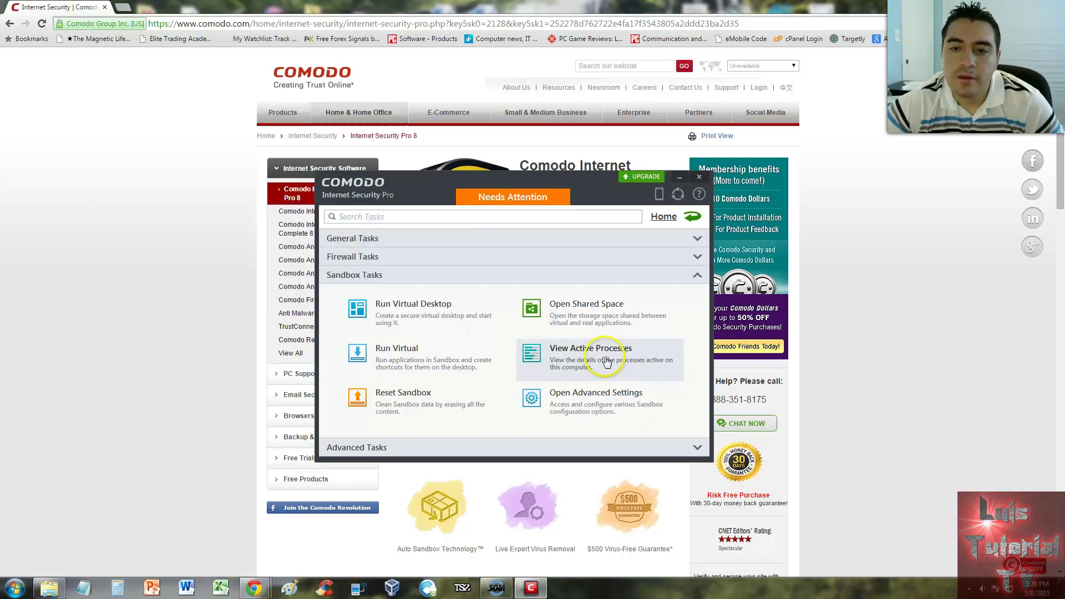
Step: View the Active Processes List and close it again
left_click(587, 354)
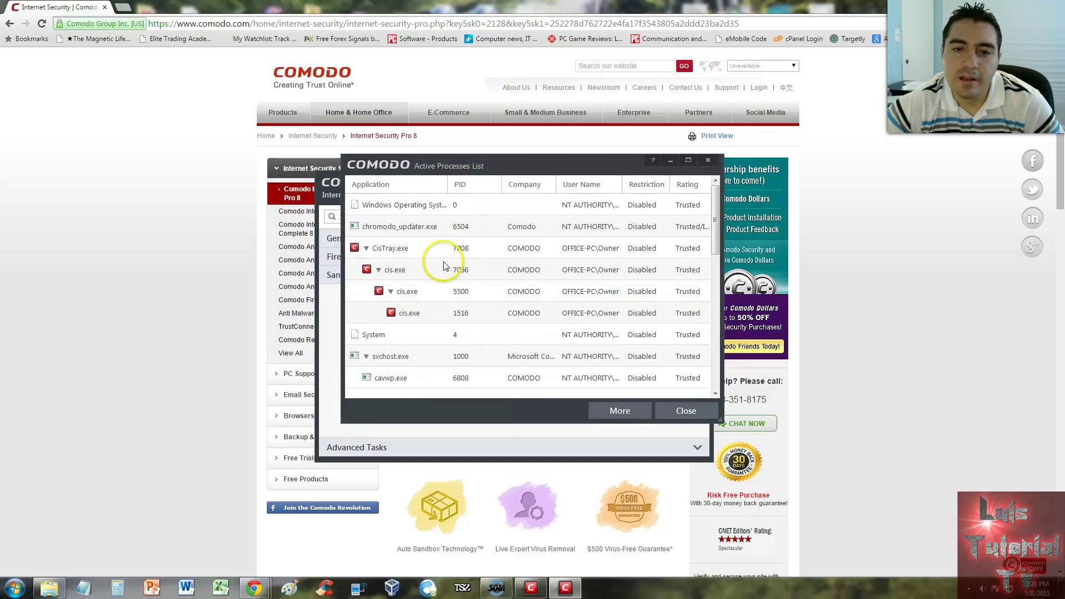
scroll(594, 313, "down", 5)
scroll(600, 323, "up", 5)
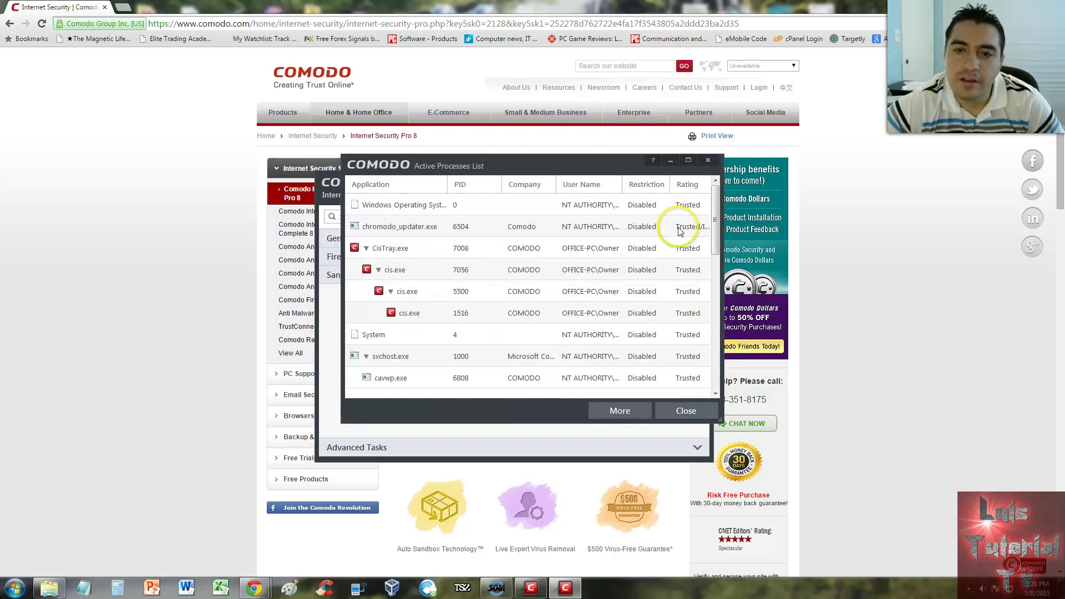
left_click(709, 161)
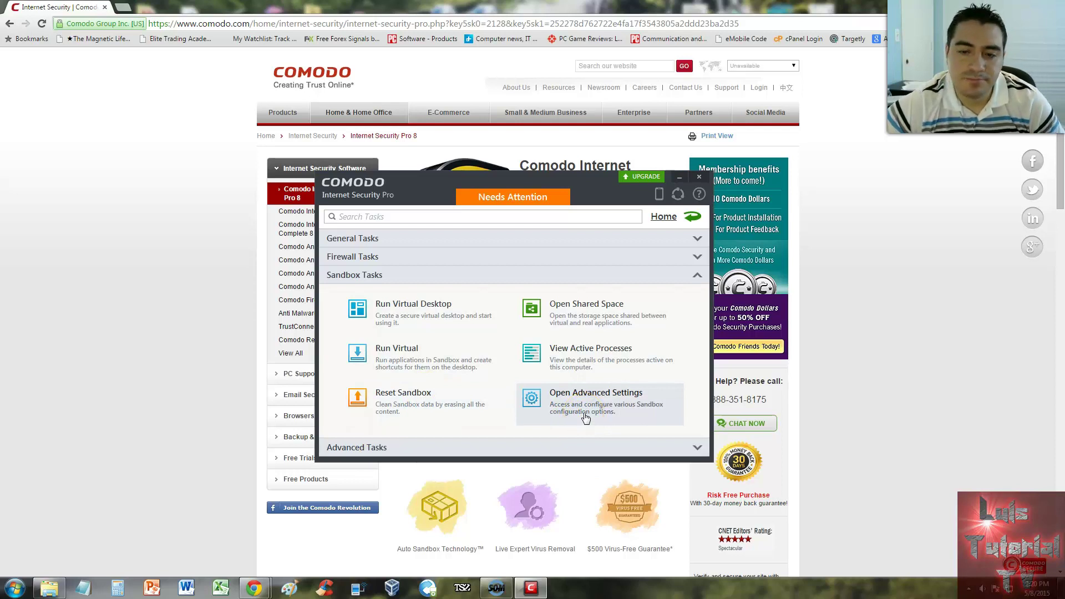
Step: Bring up Advanced Settings and reposition its window toward the lower right
left_click(585, 418)
left_click_drag(254, 82, 336, 111)
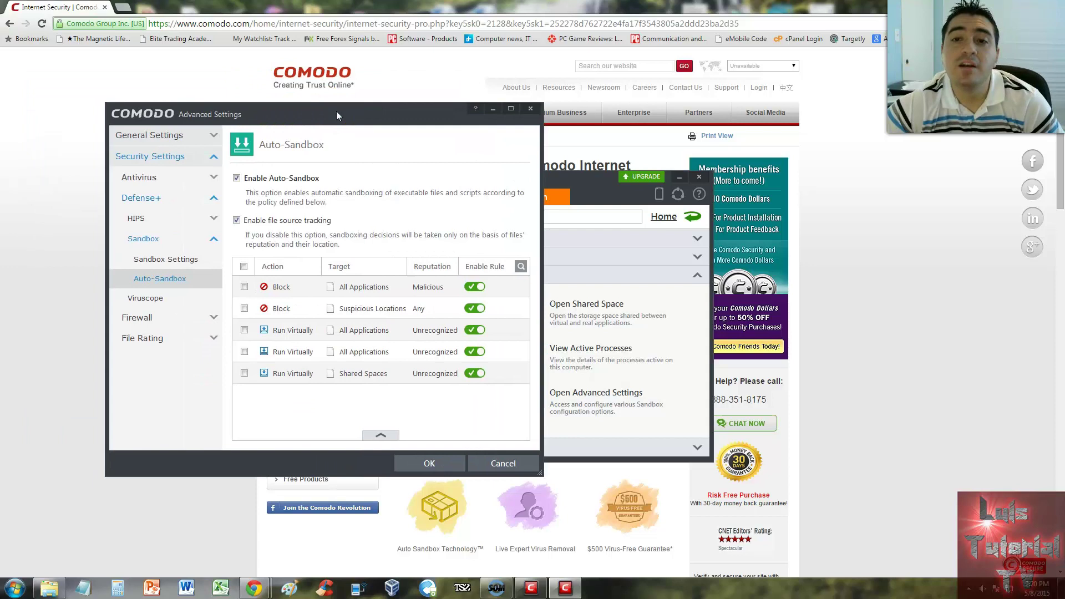
left_click_drag(336, 110, 346, 114)
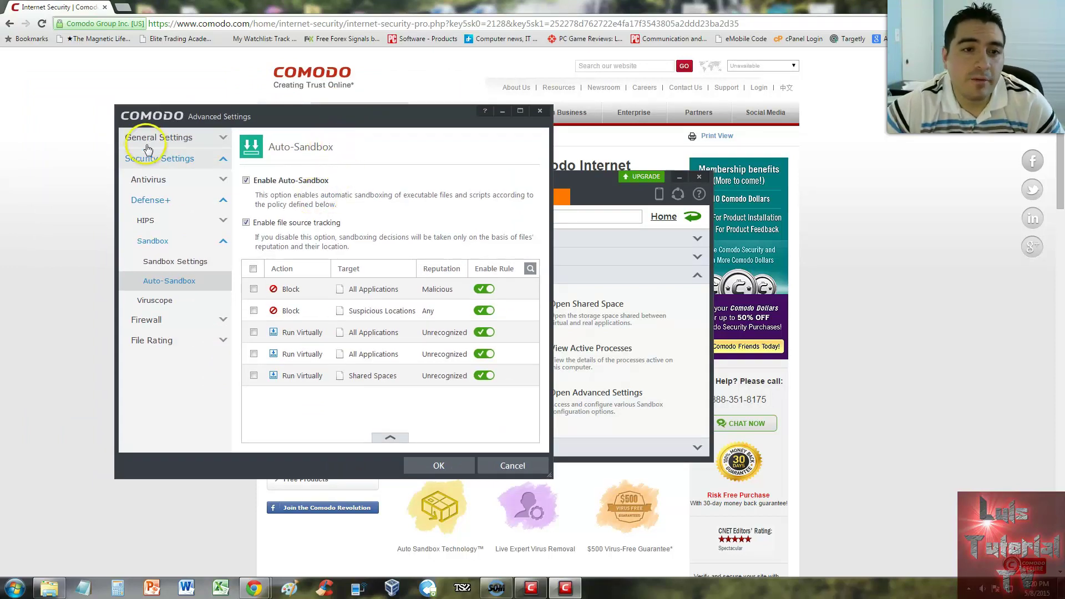
Step: Review the General Settings pages: User Interface, Updates, Logging and Configuration
left_click(171, 141)
left_click(191, 138)
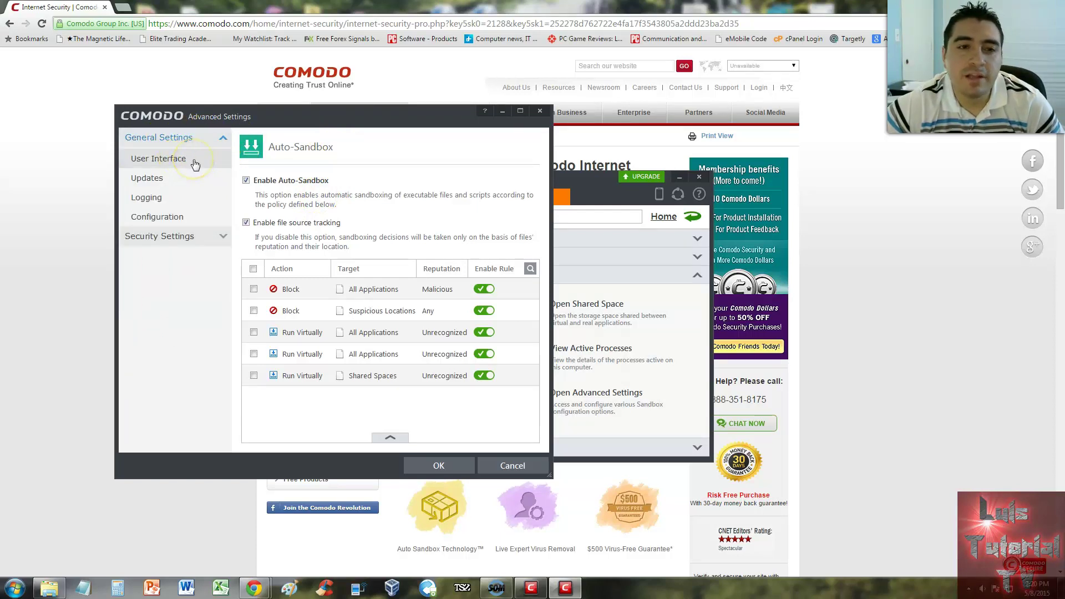
left_click(195, 164)
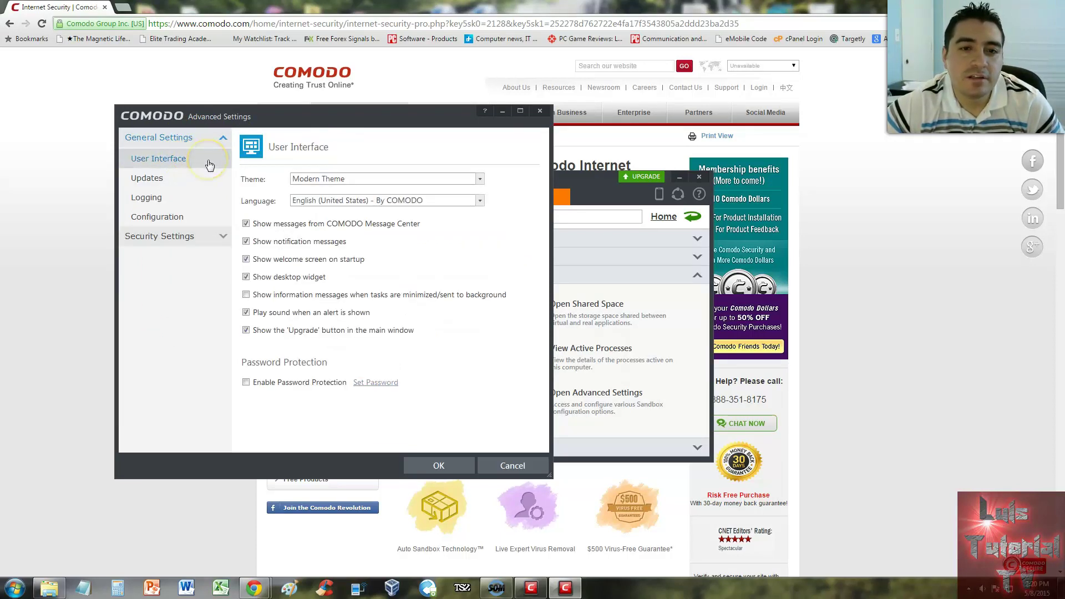
left_click(195, 180)
left_click(198, 199)
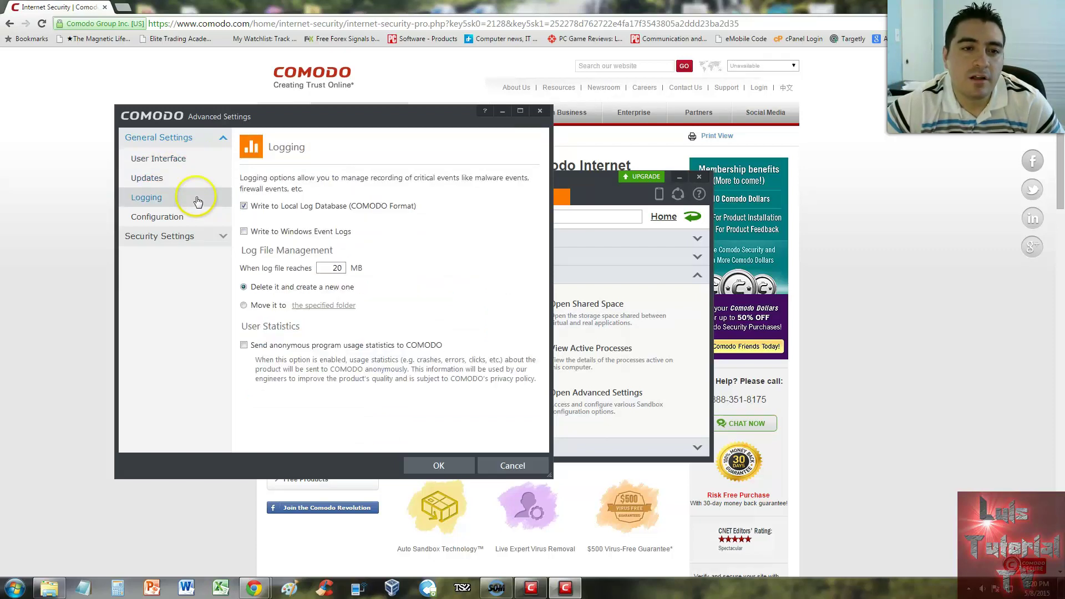
left_click(198, 218)
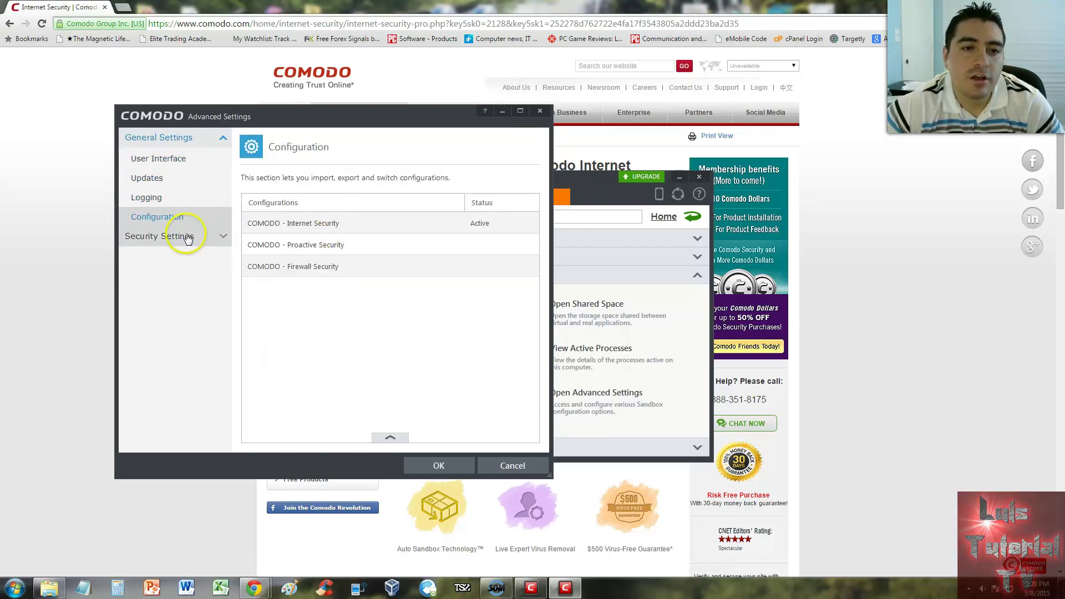
Step: Review the Antivirus pages under Security Settings: Realtime Scan, Scans and Exclusions, then expand Sandbox
left_click(188, 239)
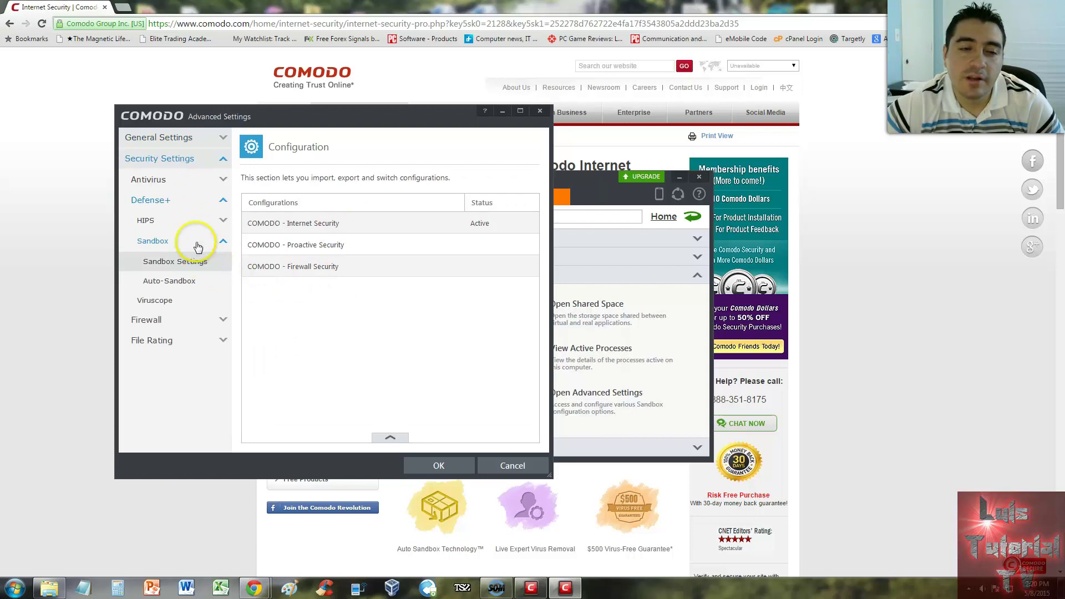
left_click(190, 185)
left_click(190, 185)
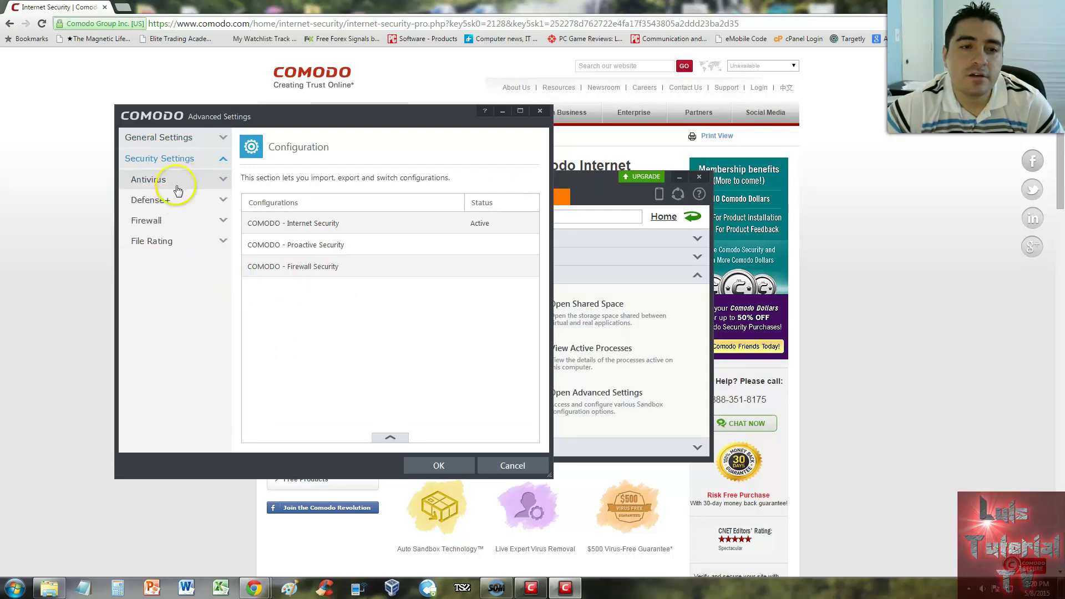
left_click(185, 185)
left_click(182, 204)
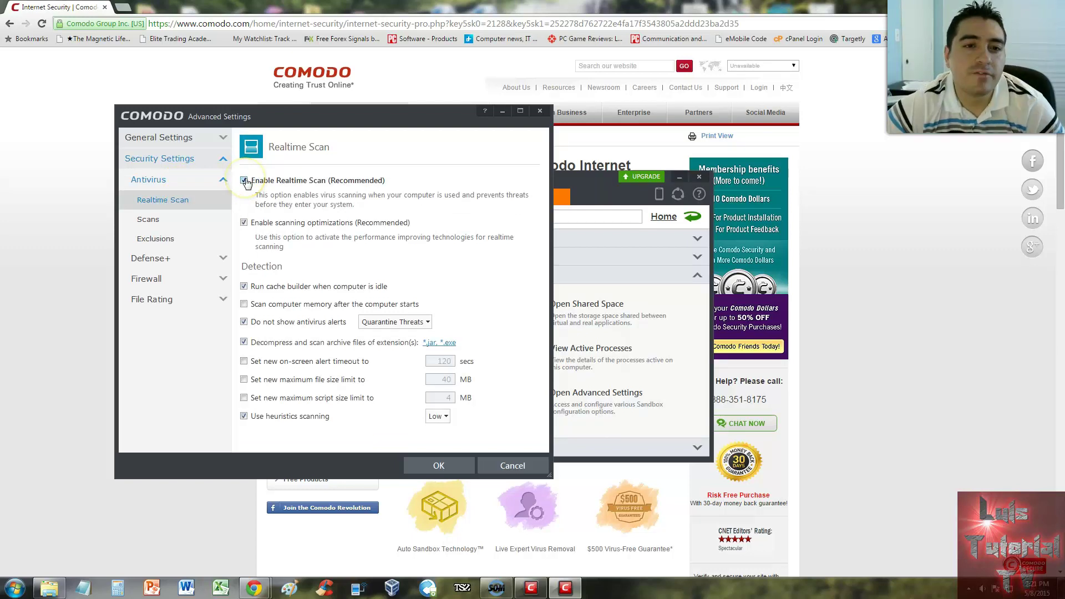
left_click(200, 226)
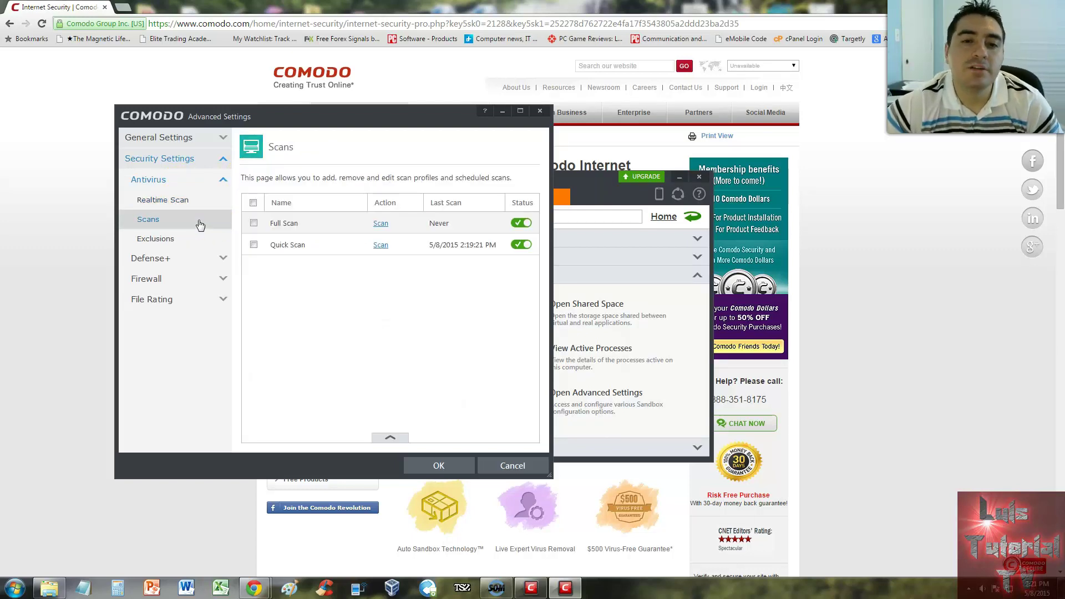
left_click(198, 227)
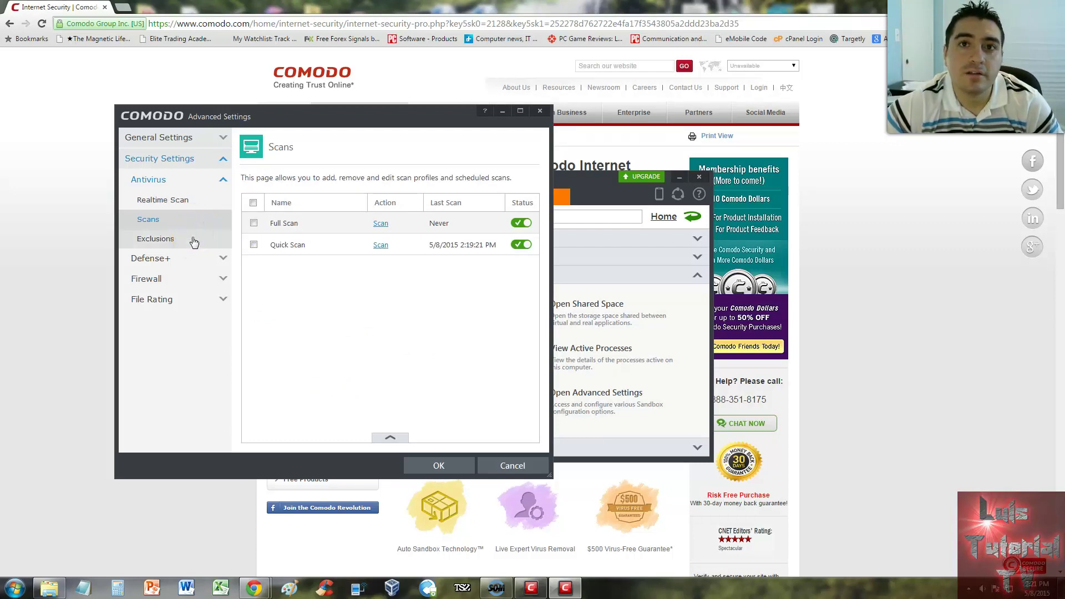
left_click(194, 240)
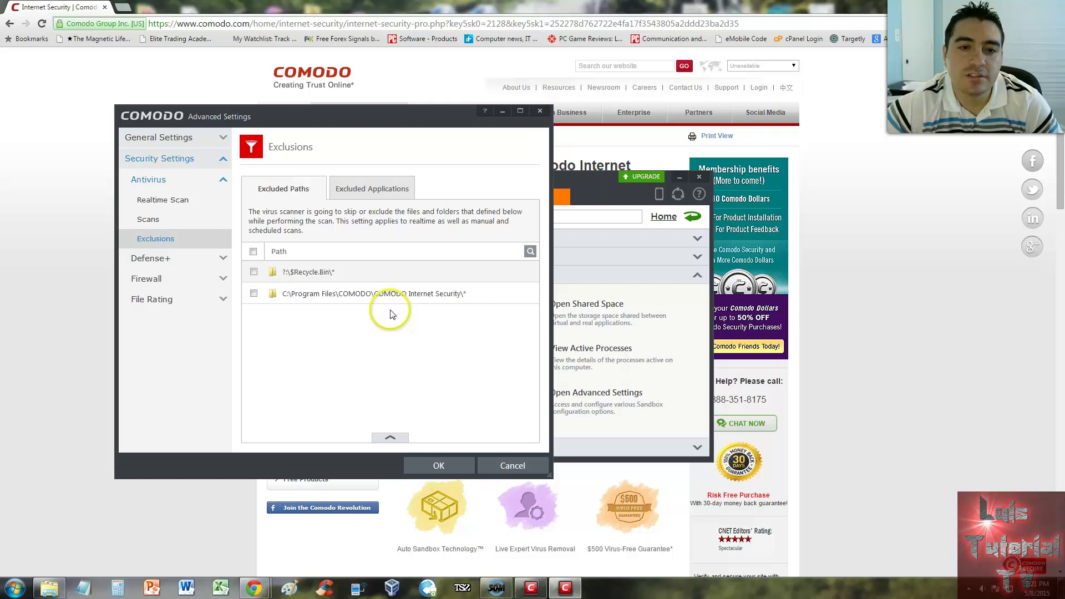
left_click(212, 259)
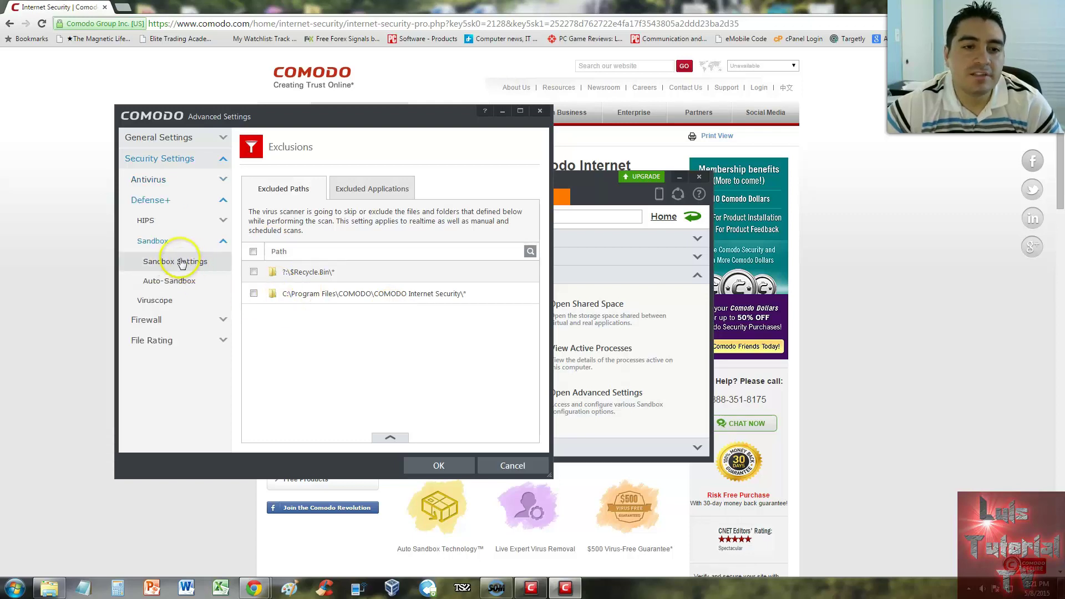
Step: Review Sandbox Settings and Auto-Sandbox rules under Defense+, ending on the Viruscope page
left_click(196, 264)
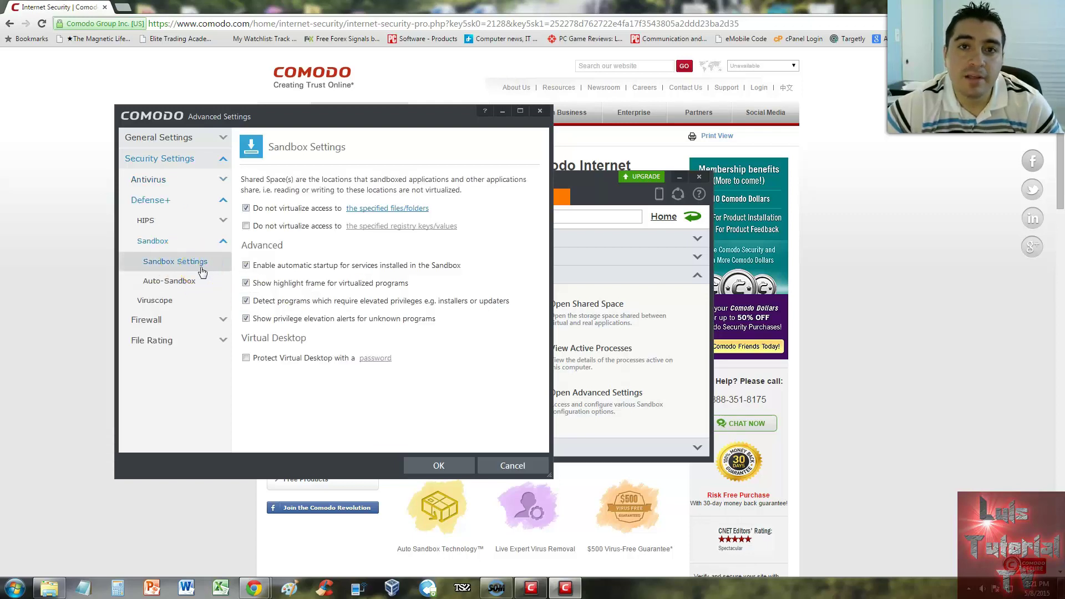
left_click(200, 281)
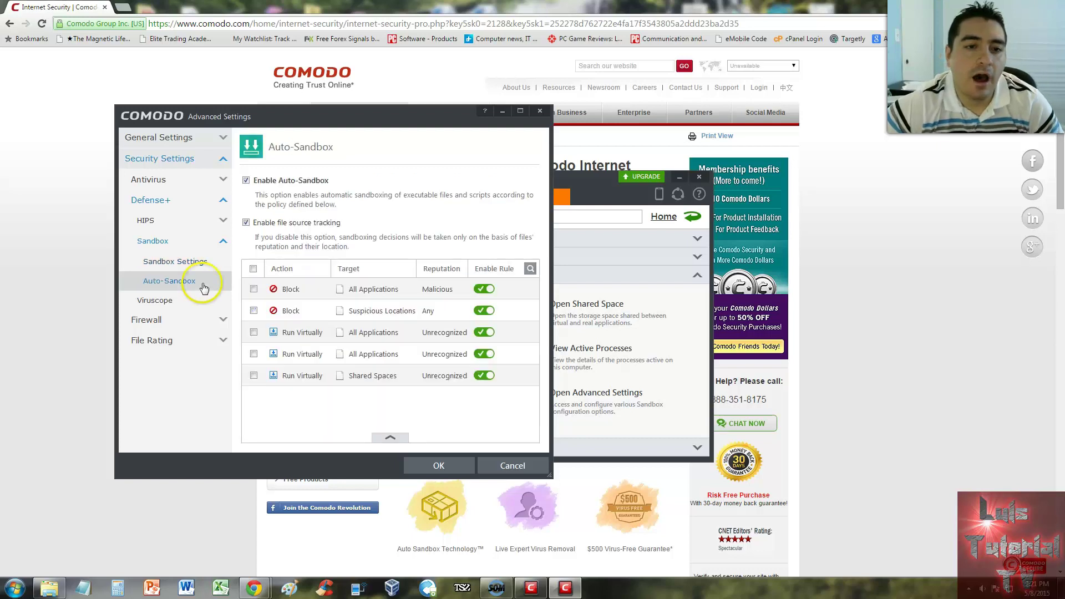
left_click(176, 300)
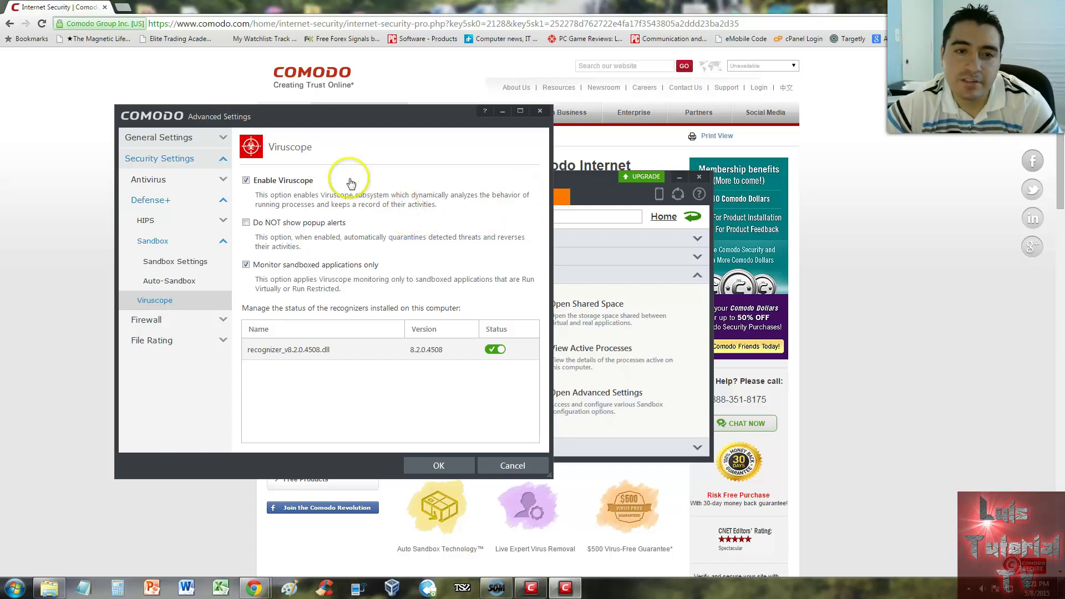
Step: Review the Firewall Settings page, Application Rules and Global Rules
left_click(173, 325)
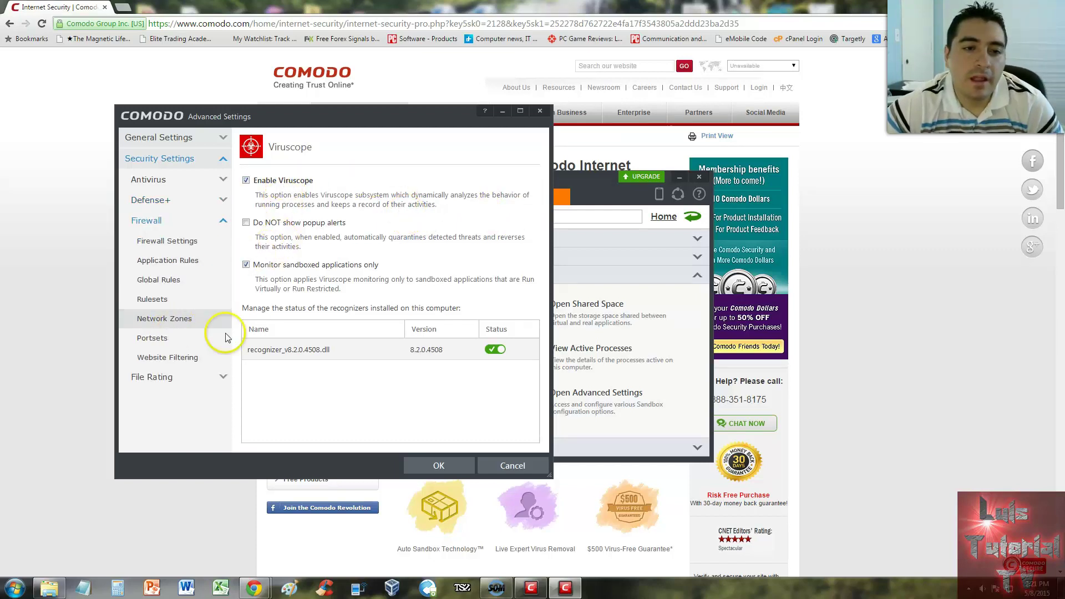
left_click(174, 238)
left_click(174, 227)
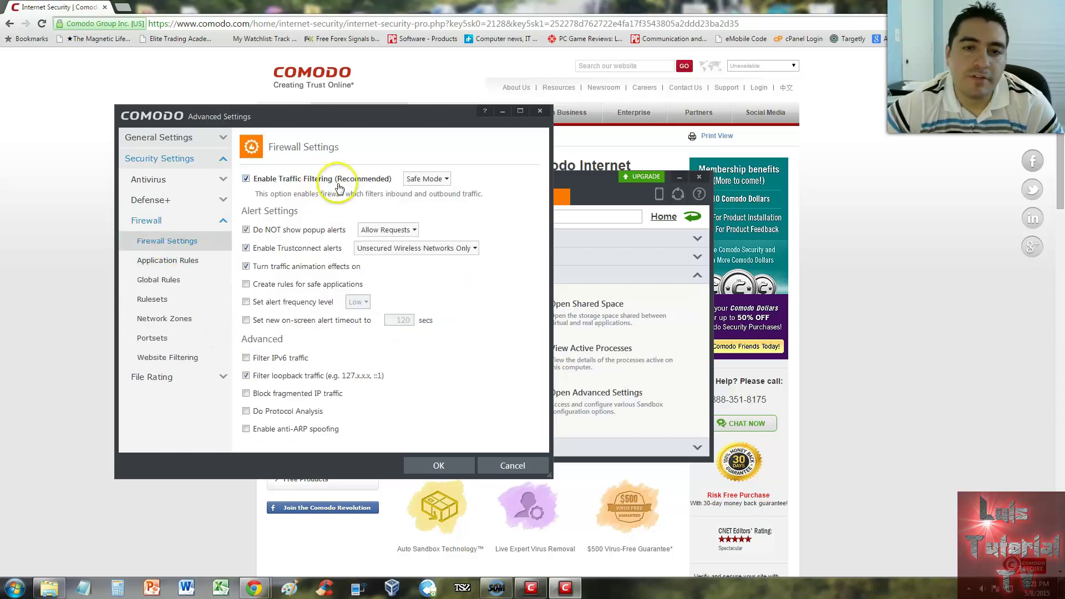
left_click(200, 261)
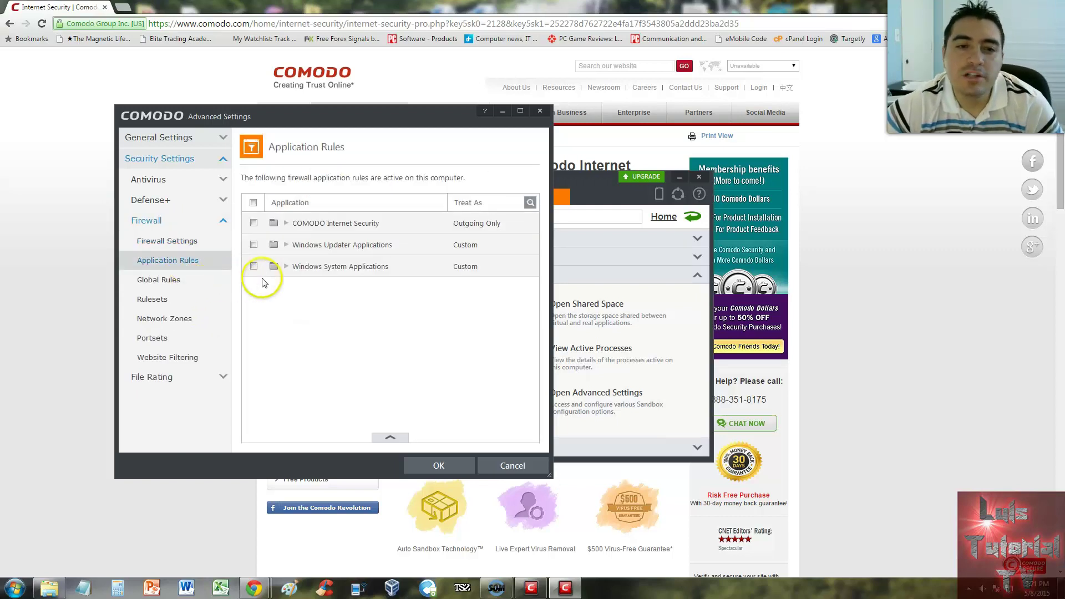
left_click(178, 281)
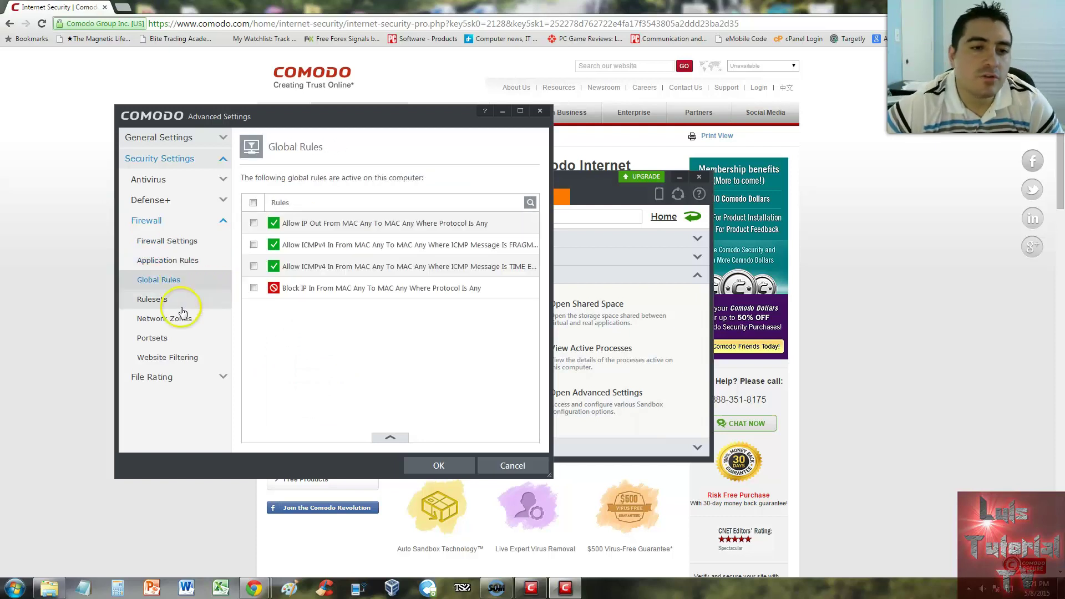
Step: Review Network Zones and Website Filtering, then expand the File Rating group
left_click(200, 321)
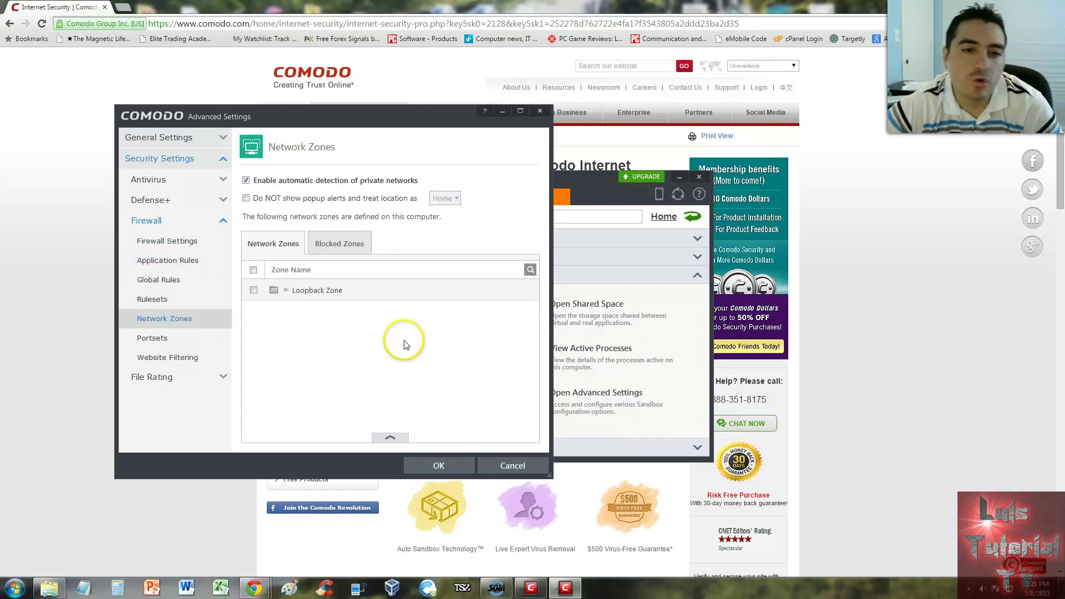
left_click(173, 362)
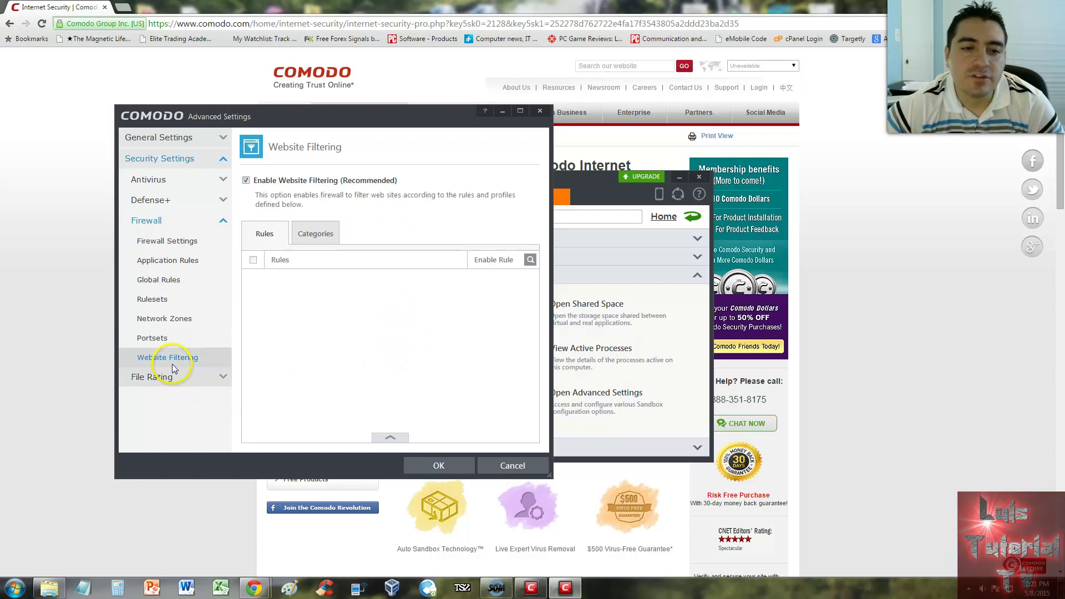
left_click(186, 378)
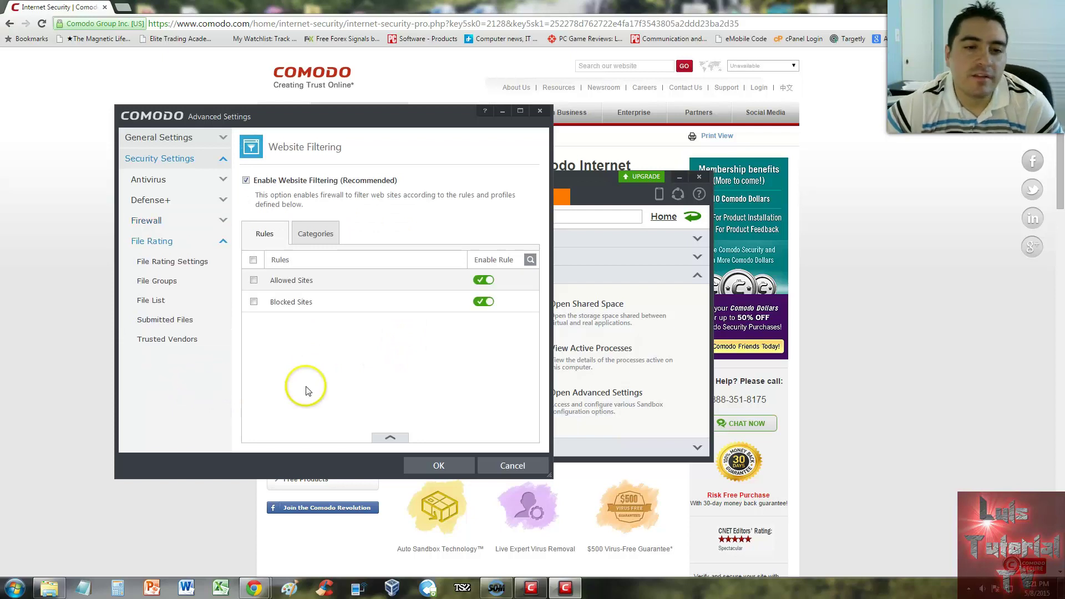
Step: Review File Rating Settings, File Groups, File List and Submitted Files, then confirm Advanced Settings with OK
left_click(181, 262)
left_click(190, 284)
left_click(197, 301)
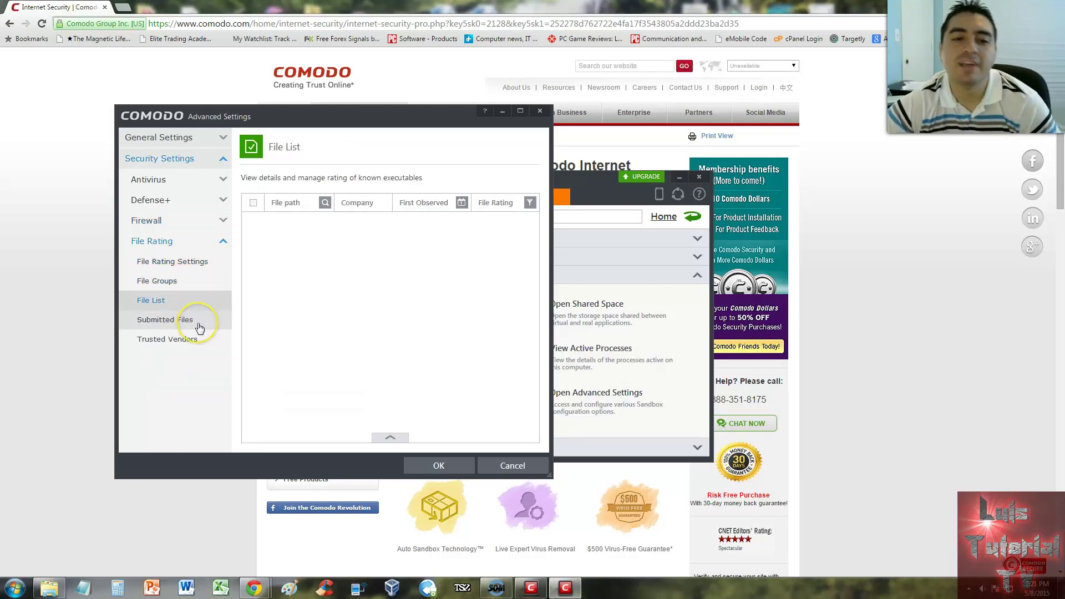
left_click(198, 324)
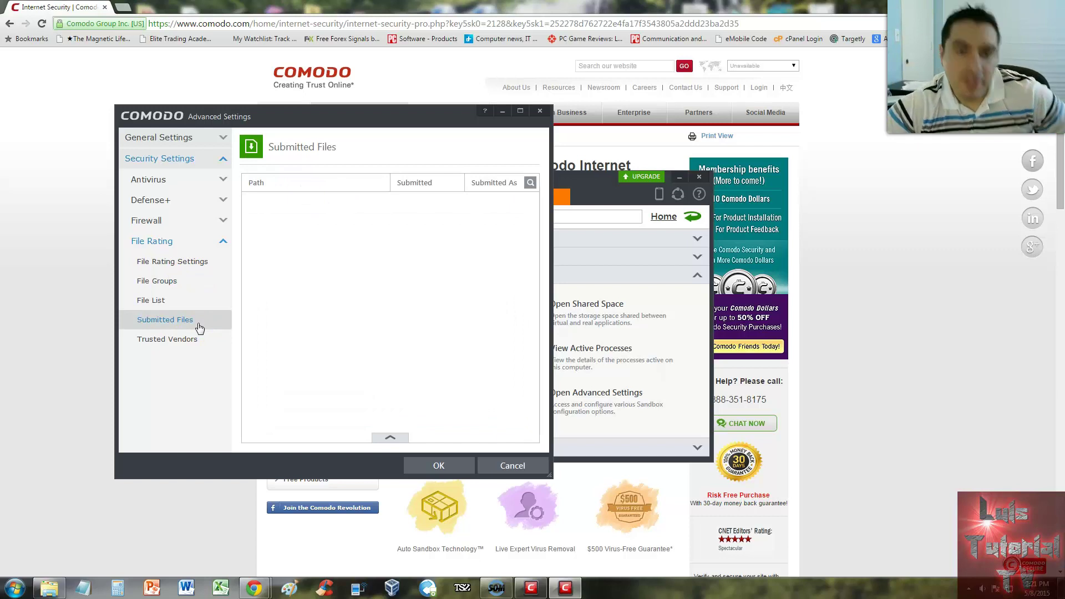
left_click(436, 463)
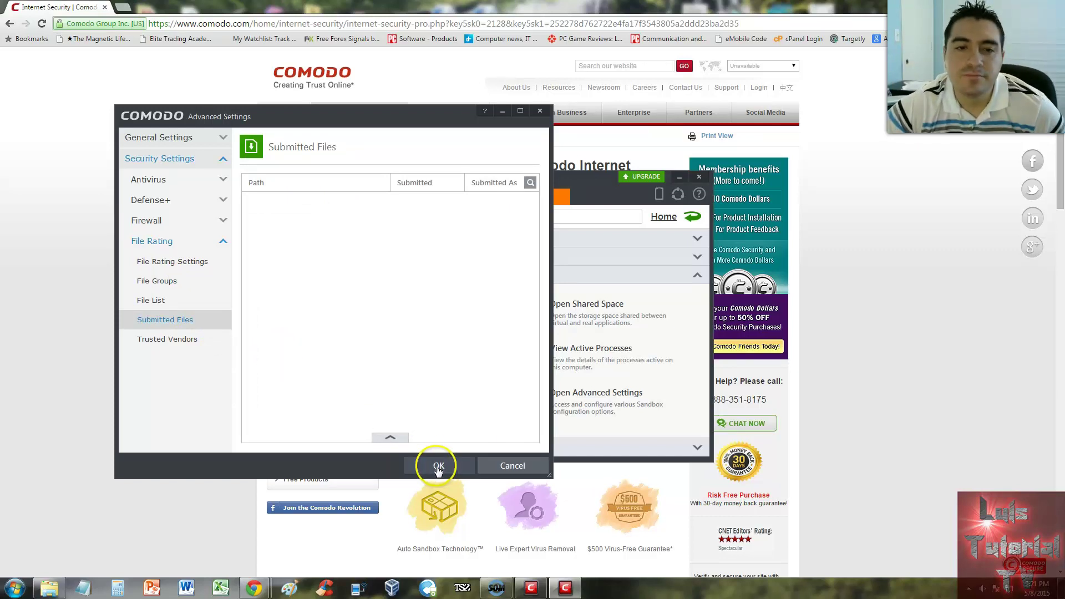
Step: Bring the main security window, showing Needs Attention for a restart, to the front
left_click(327, 114)
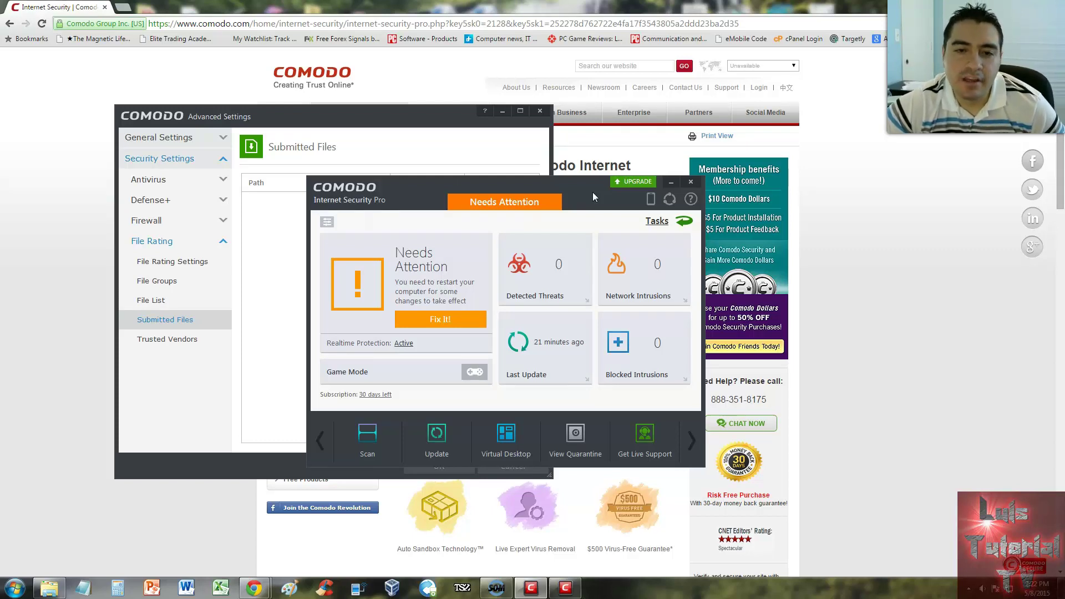
left_click(327, 117)
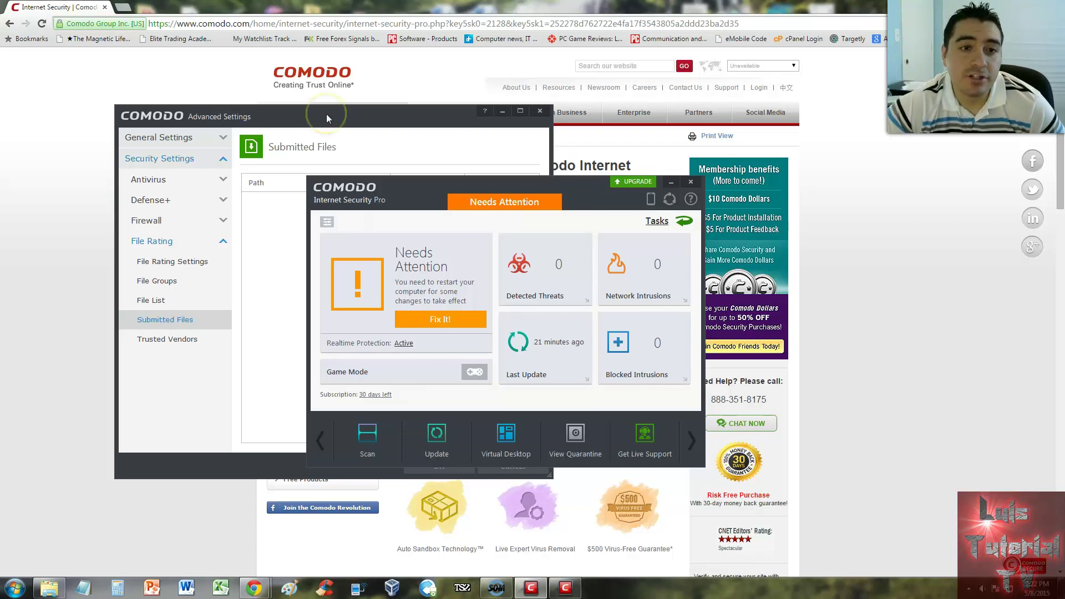
left_click(327, 115)
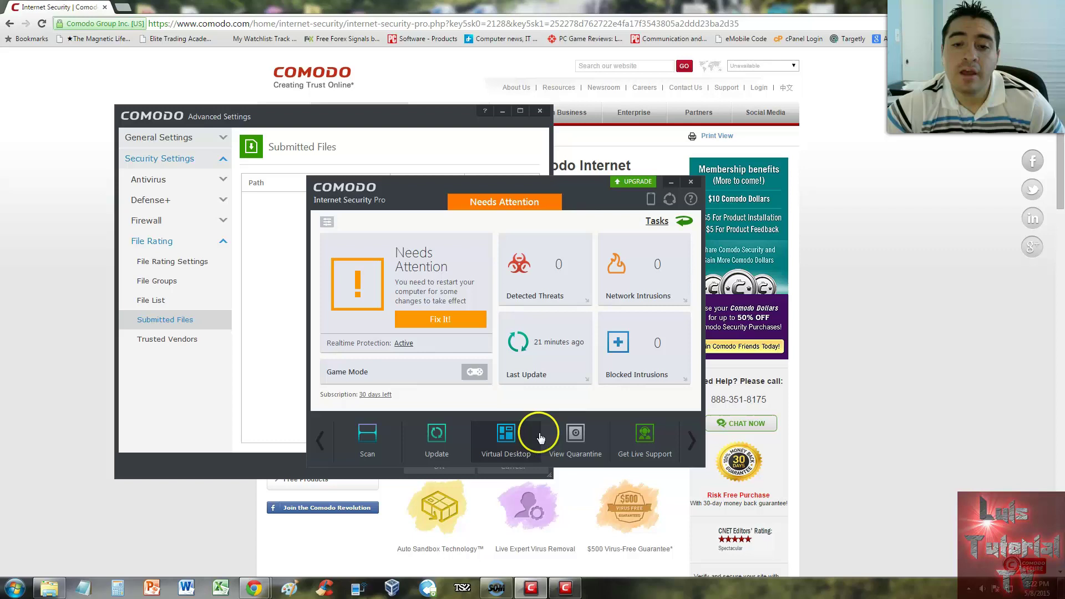
left_click(328, 117)
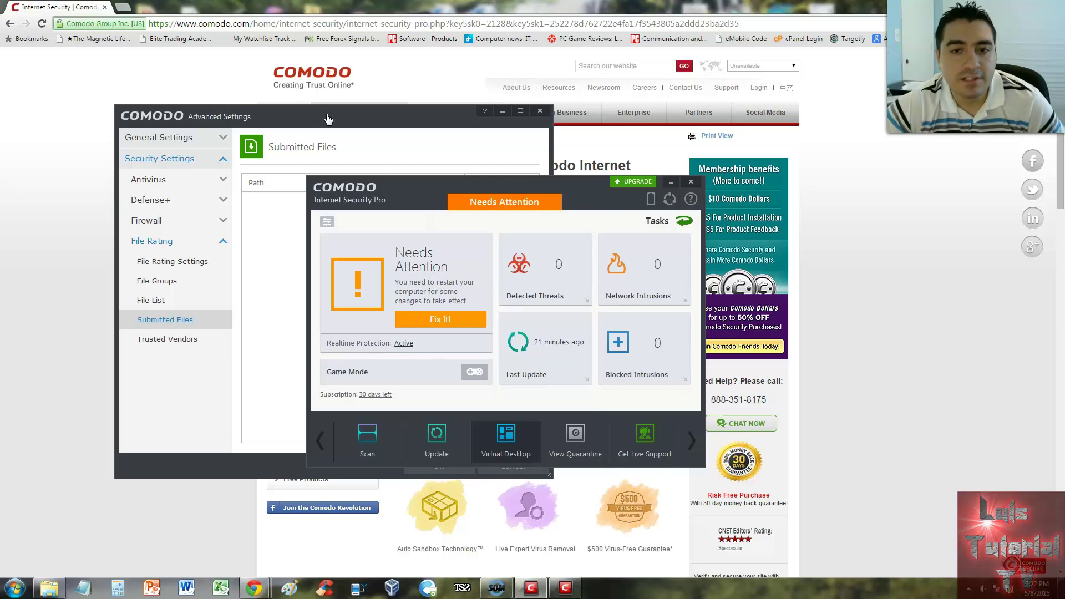
left_click(507, 440)
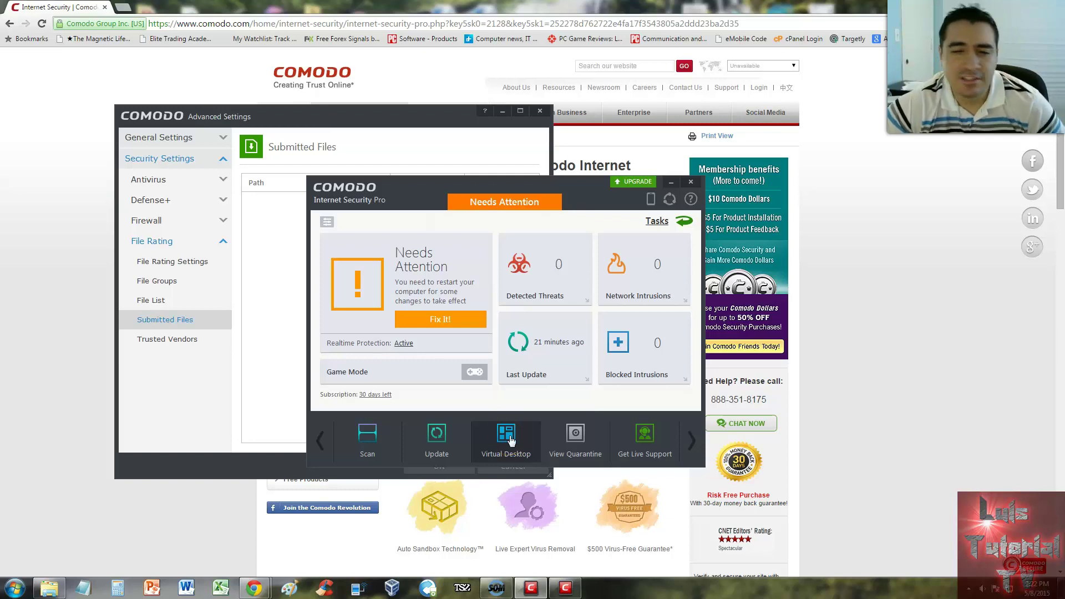
left_click(327, 115)
left_click(417, 196)
left_click(326, 114)
left_click(404, 205)
left_click(327, 114)
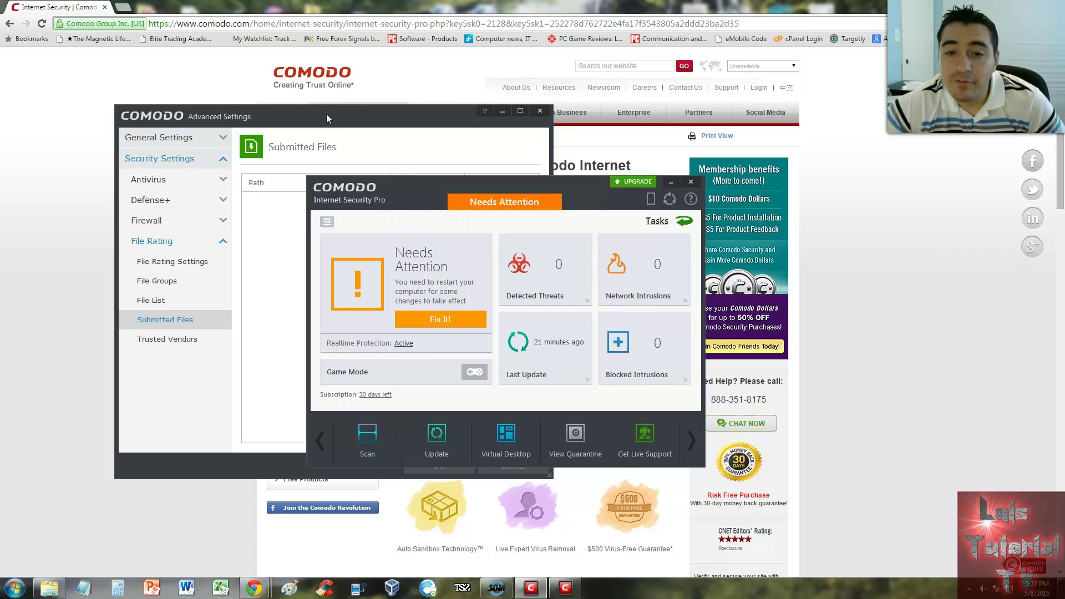
left_click(431, 199)
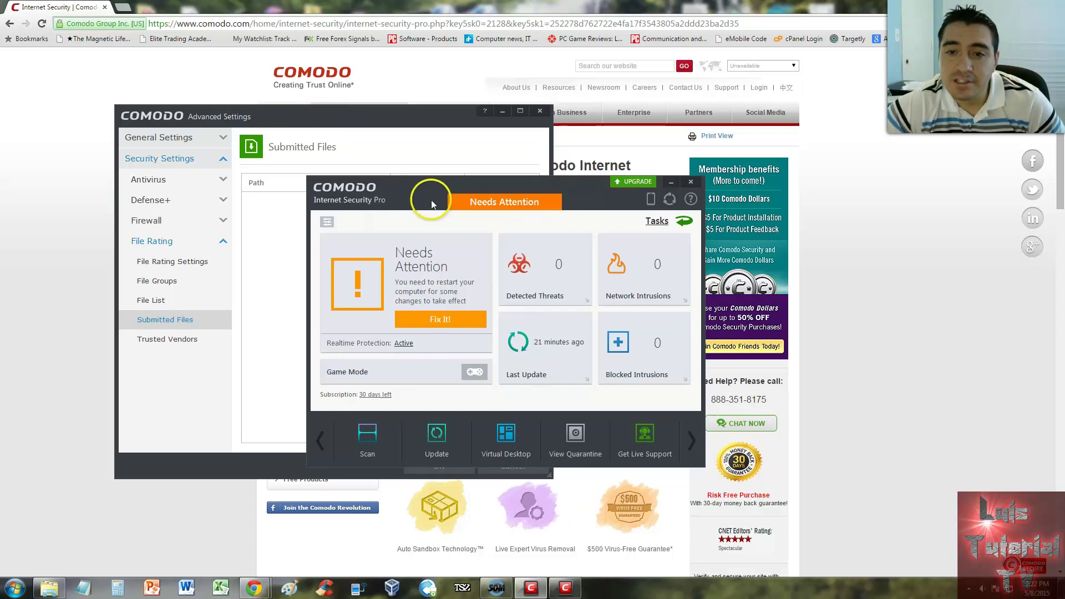
left_click_drag(572, 188, 576, 201)
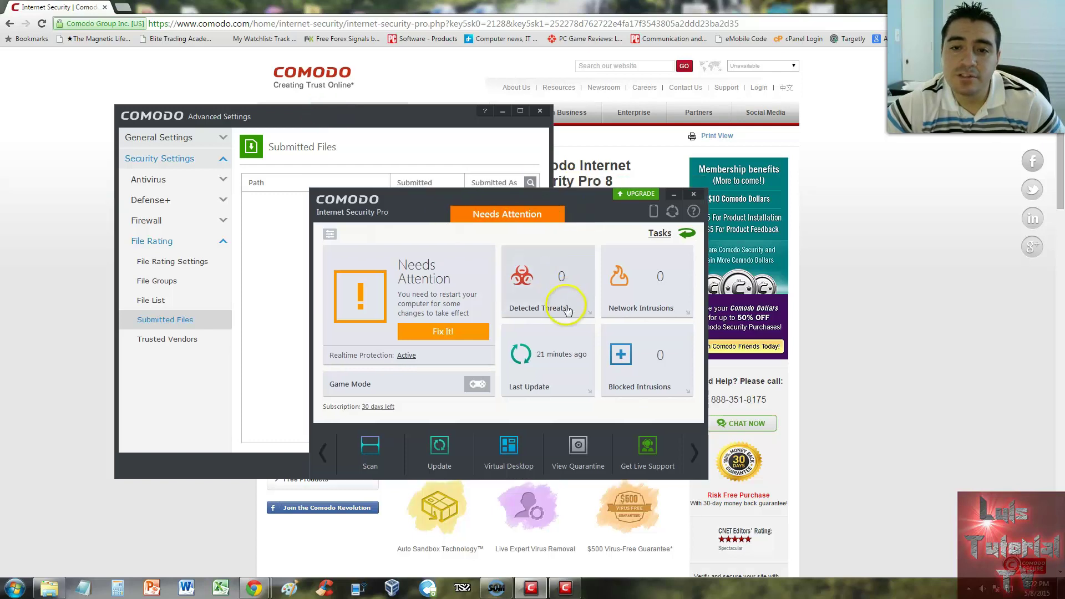
left_click(326, 114)
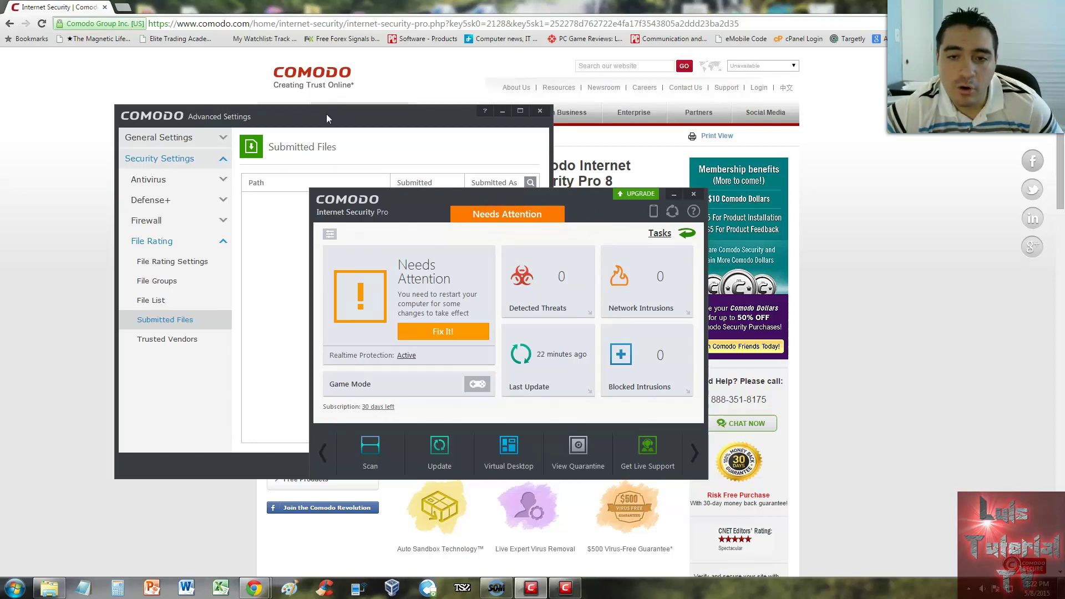
left_click(569, 203)
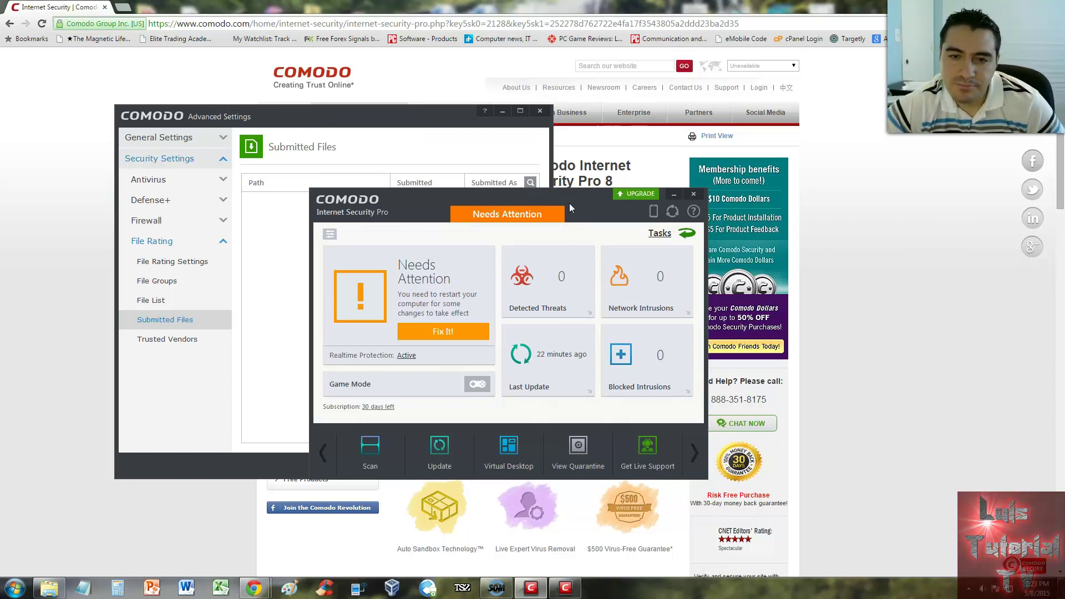
left_click(326, 114)
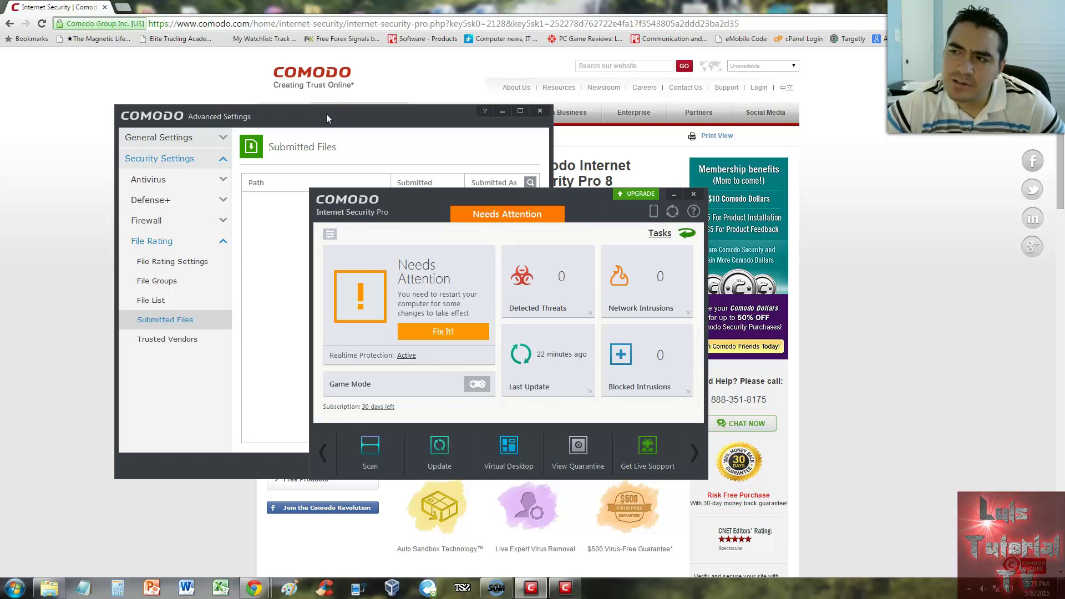
left_click_drag(592, 197, 595, 186)
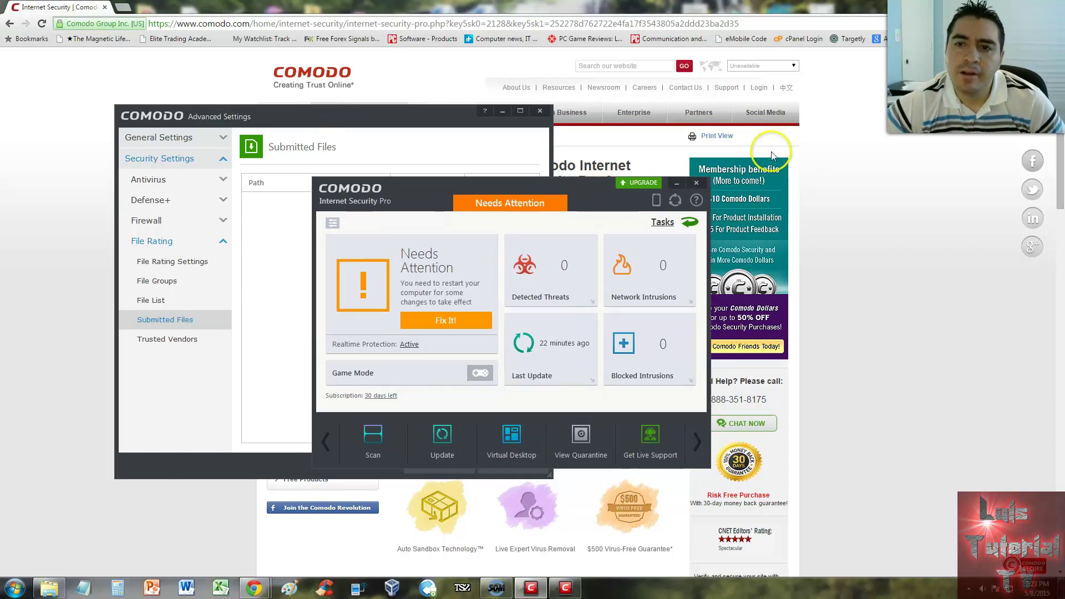
Step: Close Advanced Settings and reopen the main security window over the product webpage from the taskbar
left_click(539, 111)
left_click(872, 194)
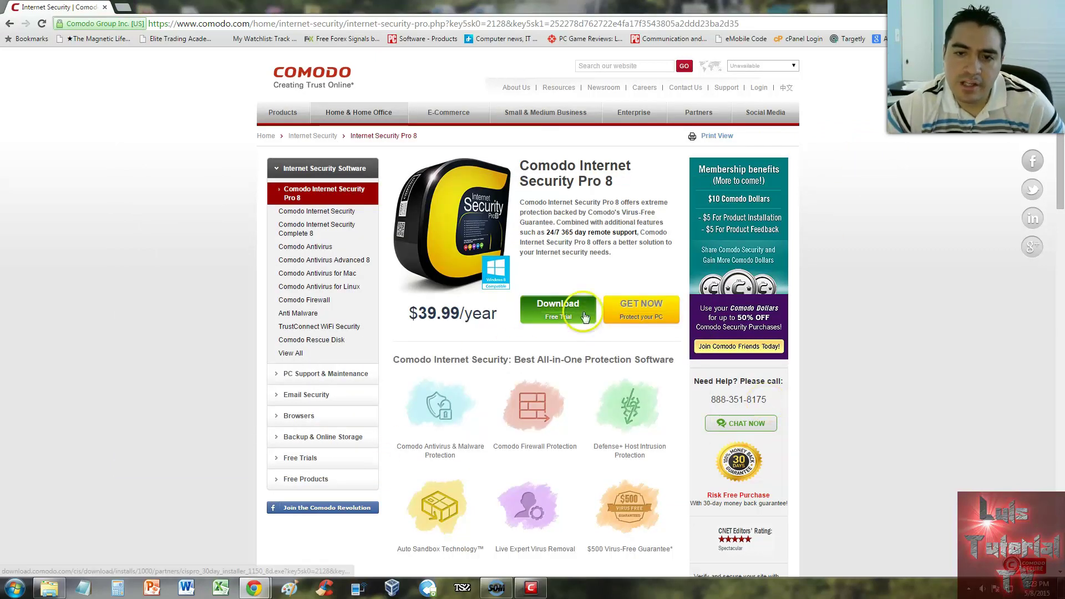
left_click(531, 588)
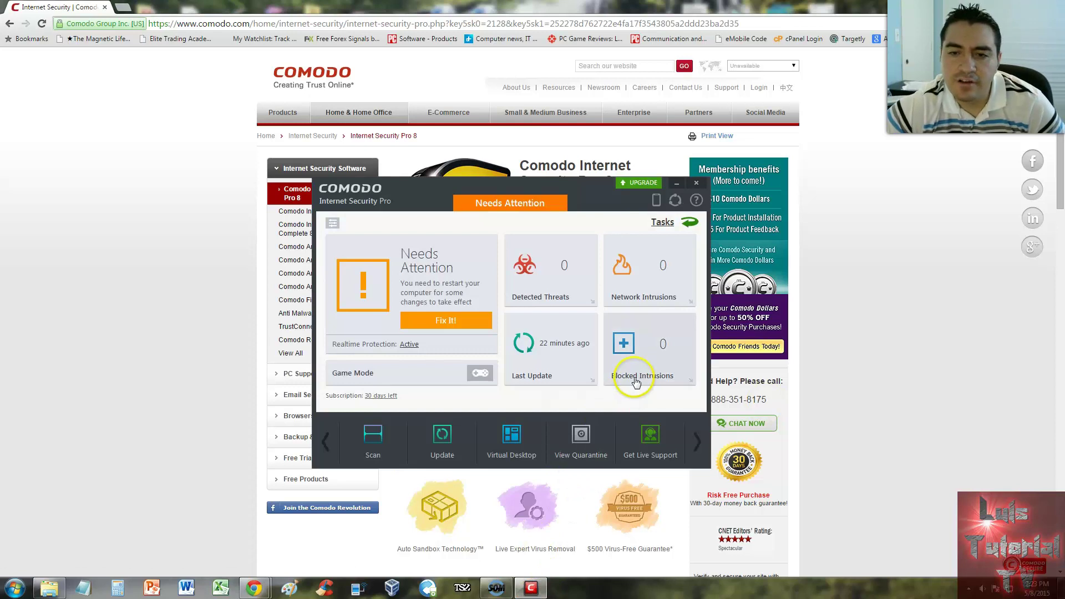